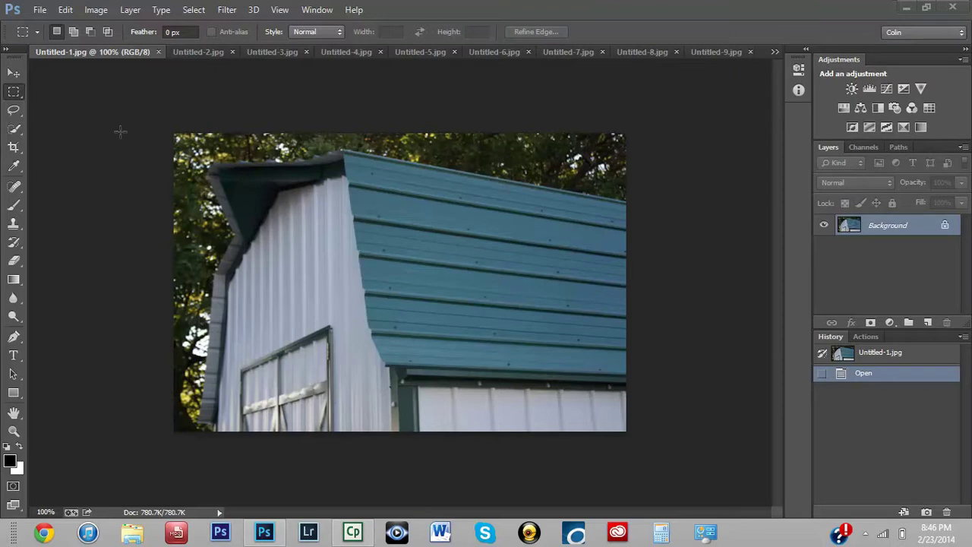
Step: Look through the open photos from Untitled-2.jpg to Untitled-9.jpg and check the list of all open documents
click(199, 53)
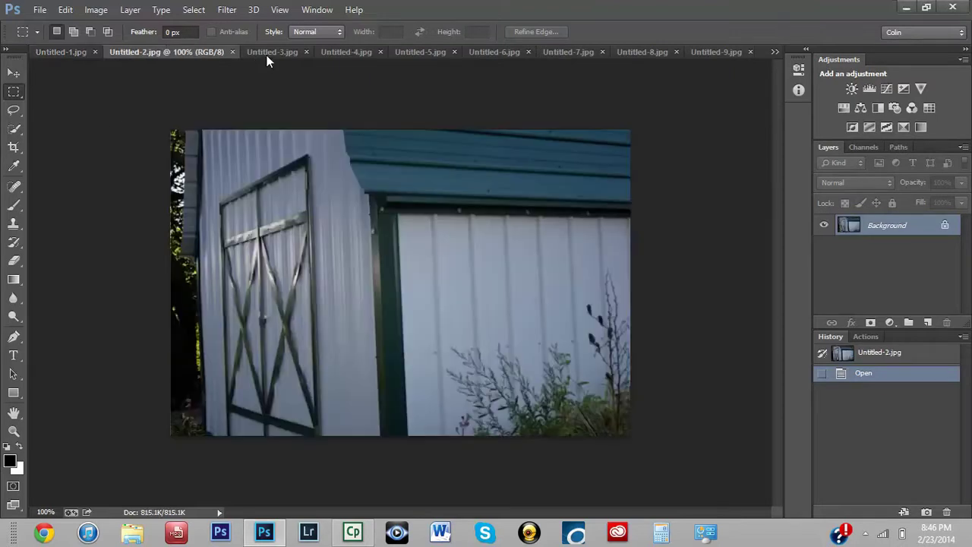
click(270, 53)
click(356, 53)
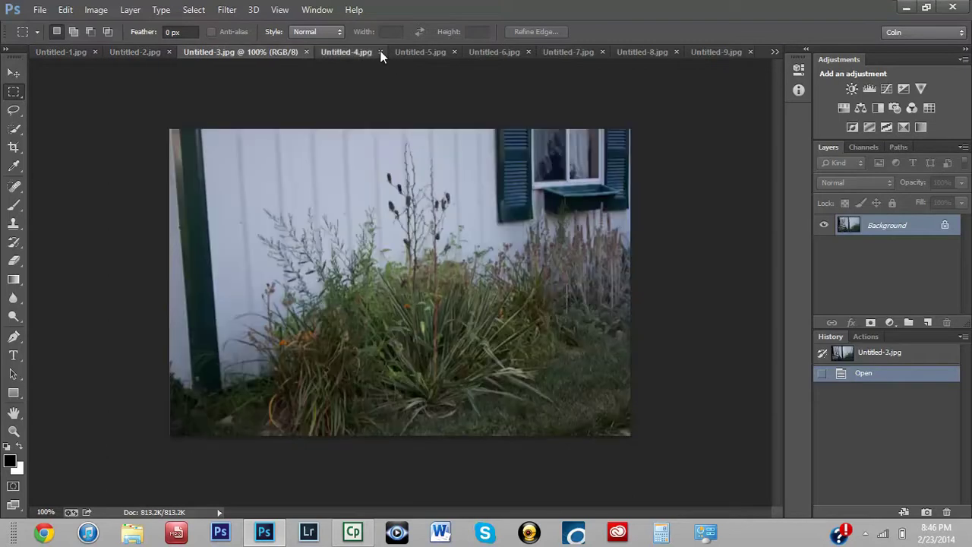
click(433, 52)
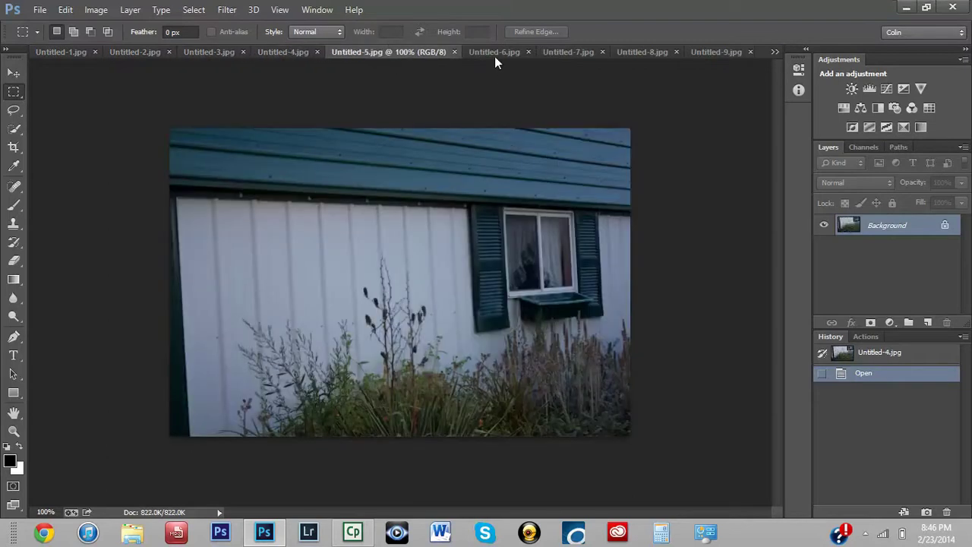
click(494, 55)
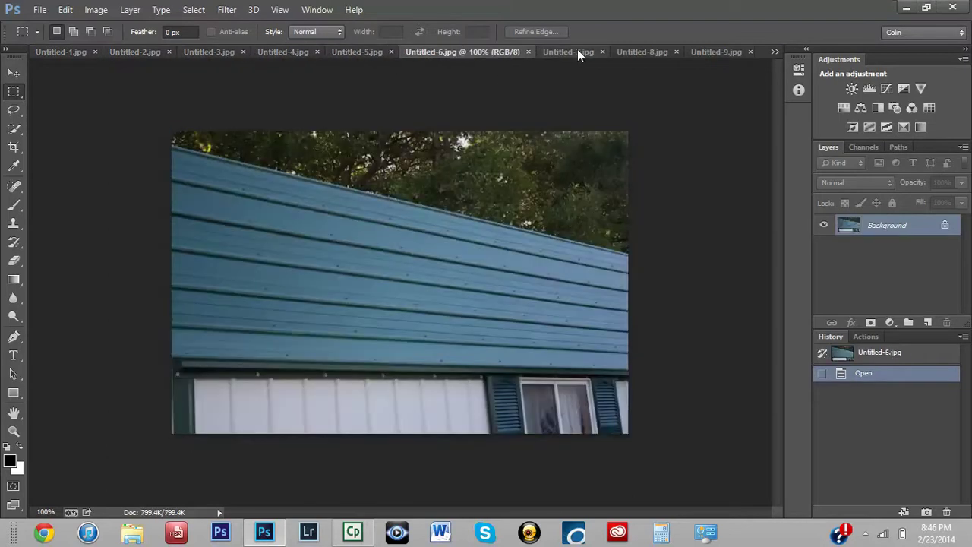
click(577, 50)
click(638, 56)
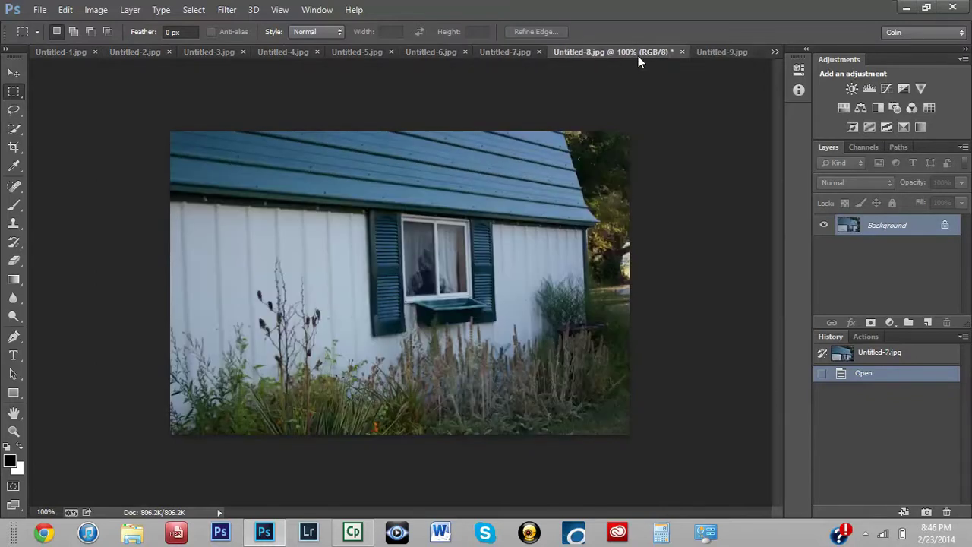
click(722, 48)
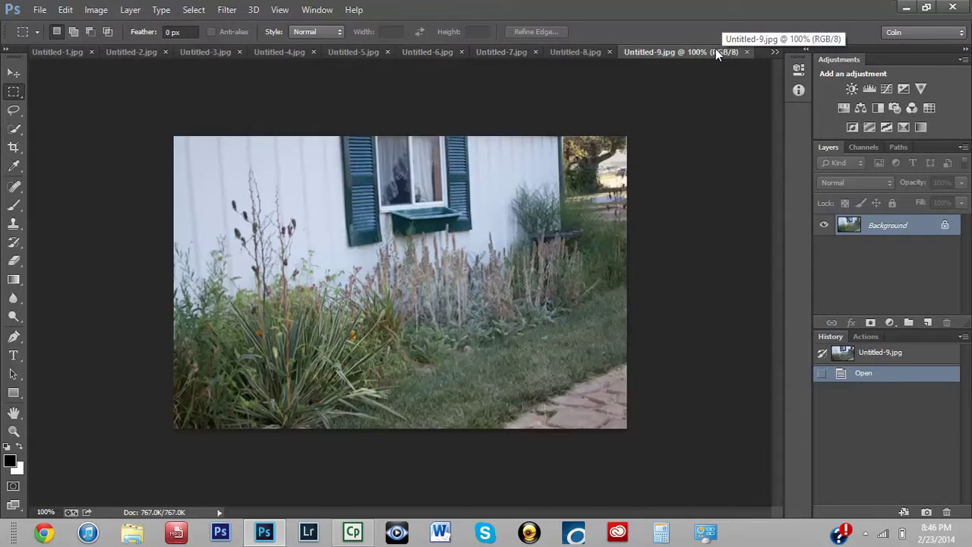
click(774, 52)
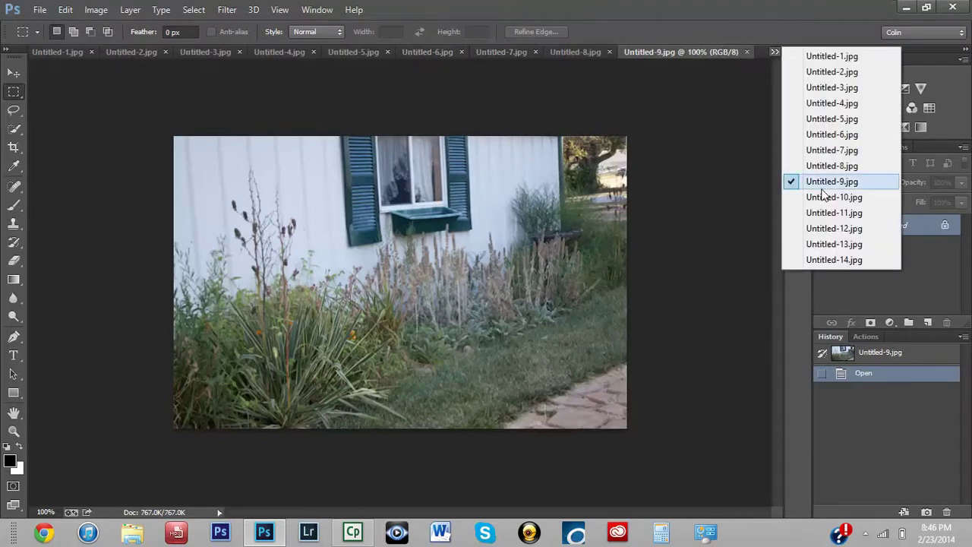
click(737, 181)
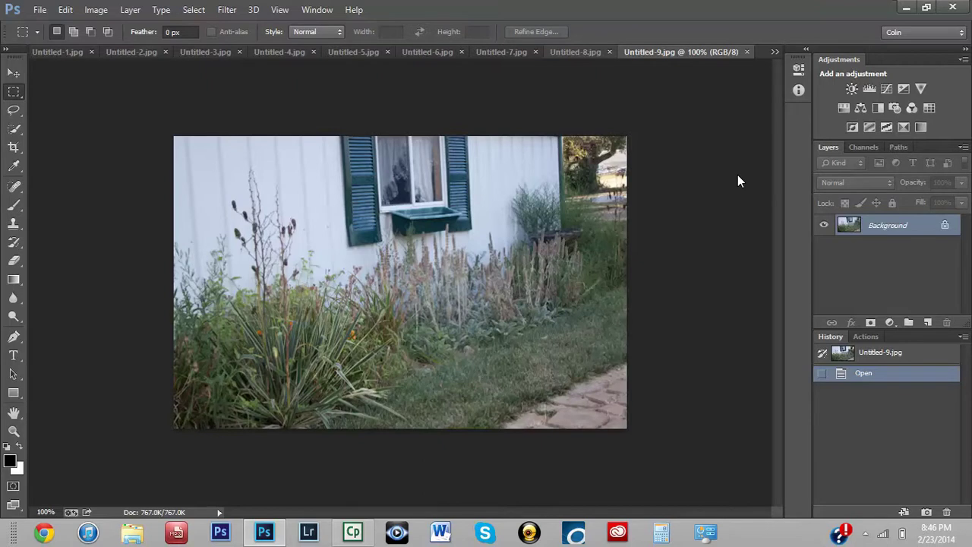
Step: Compare the color and brightness of Untitled-9.jpg with the neighbouring shots Untitled-8.jpg and Untitled-7.jpg
click(575, 50)
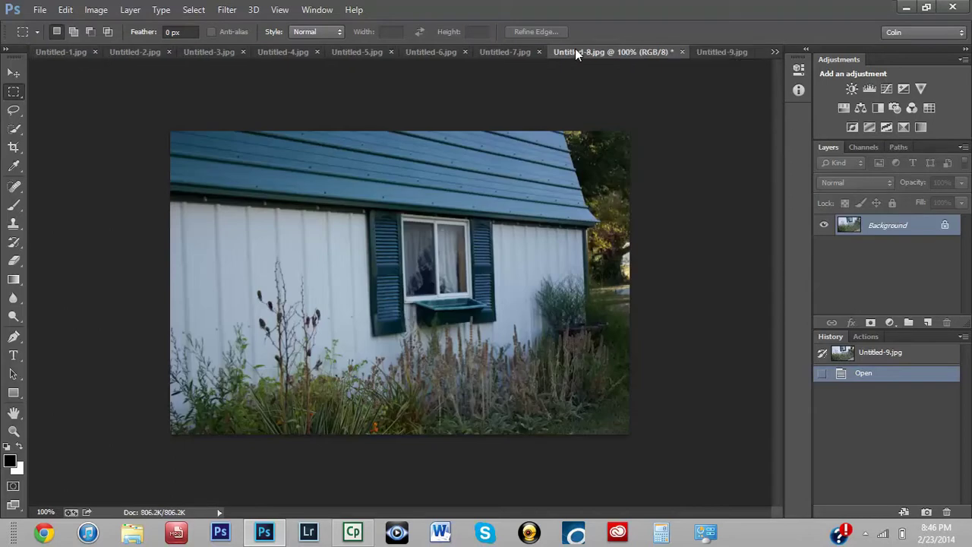
click(719, 53)
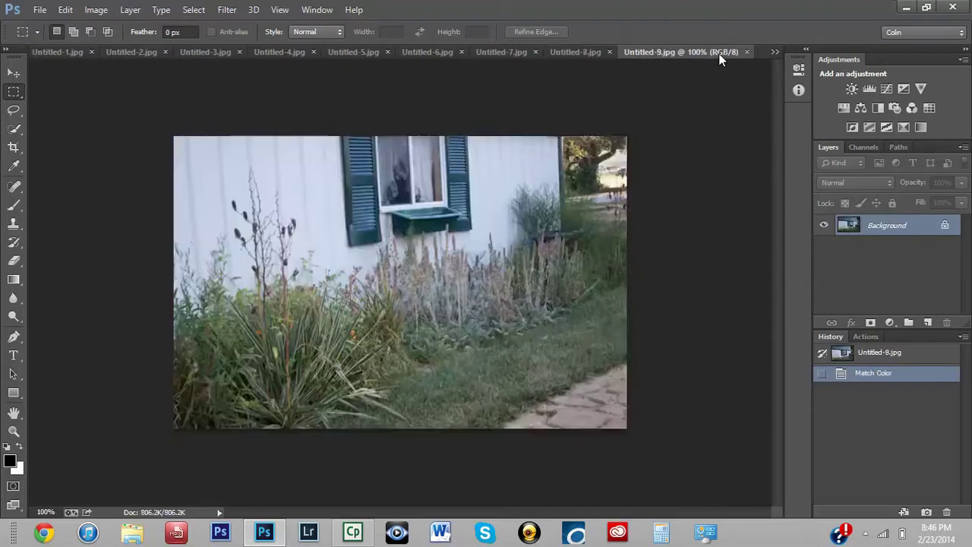
click(585, 53)
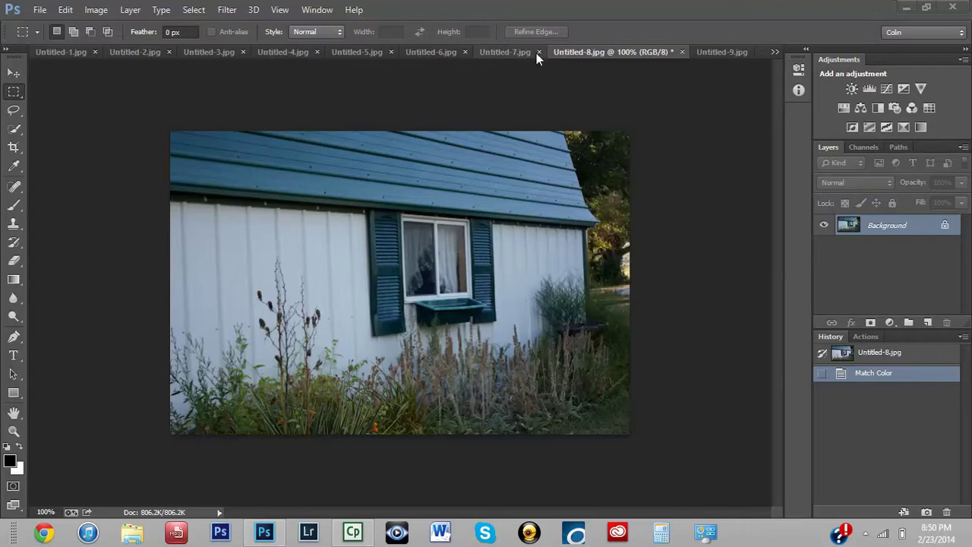
click(503, 54)
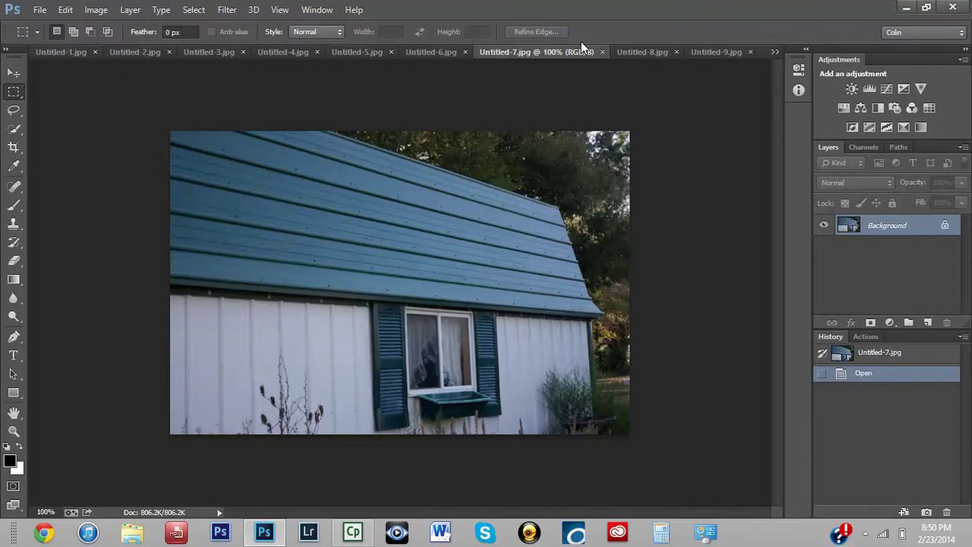
click(634, 52)
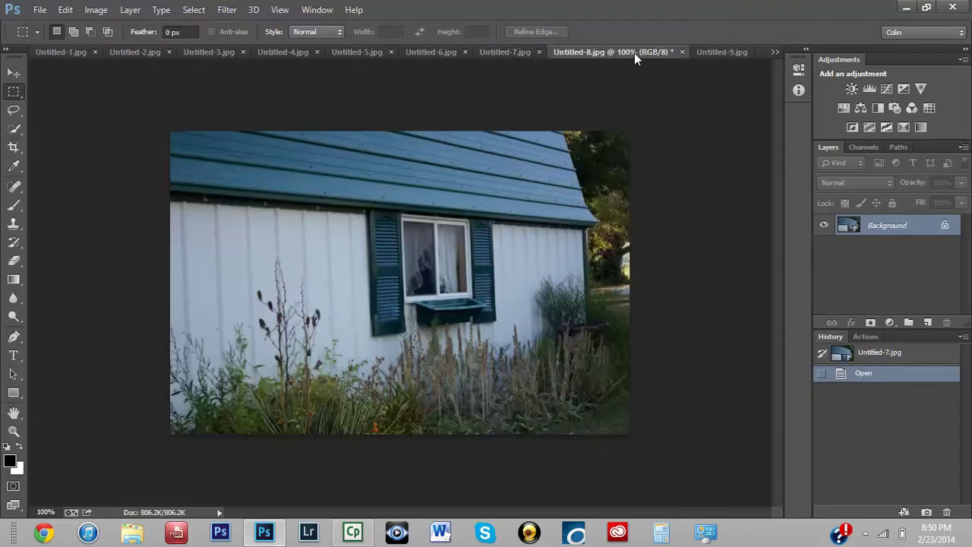
click(717, 52)
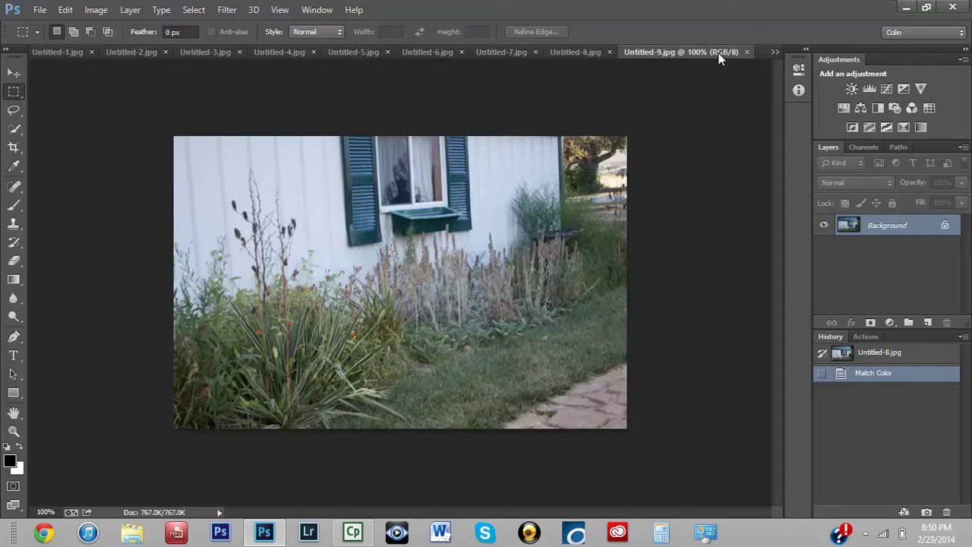
click(576, 49)
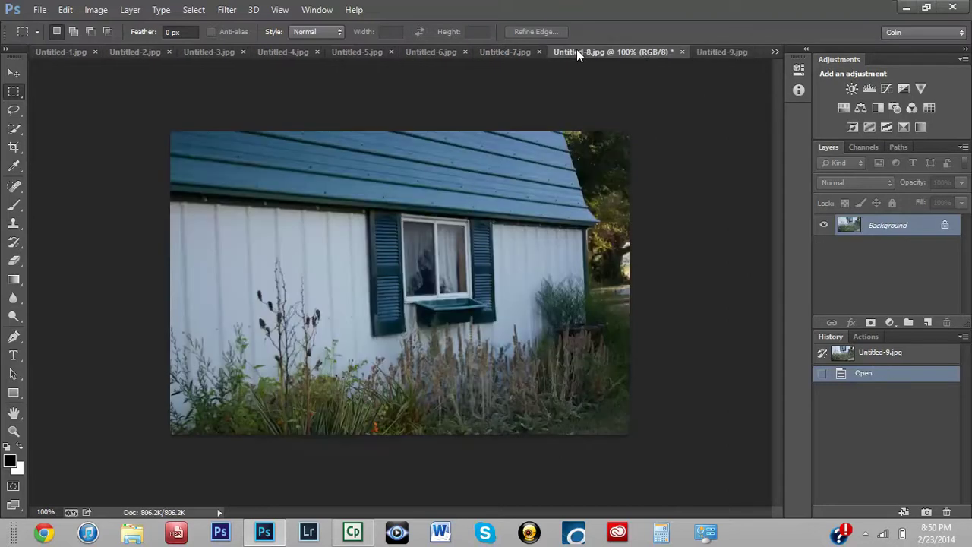
Step: Apply Match Color to Untitled-9.jpg using Untitled-8.jpg as the source, with luminance 100, color intensity 100 and fade 0
click(713, 54)
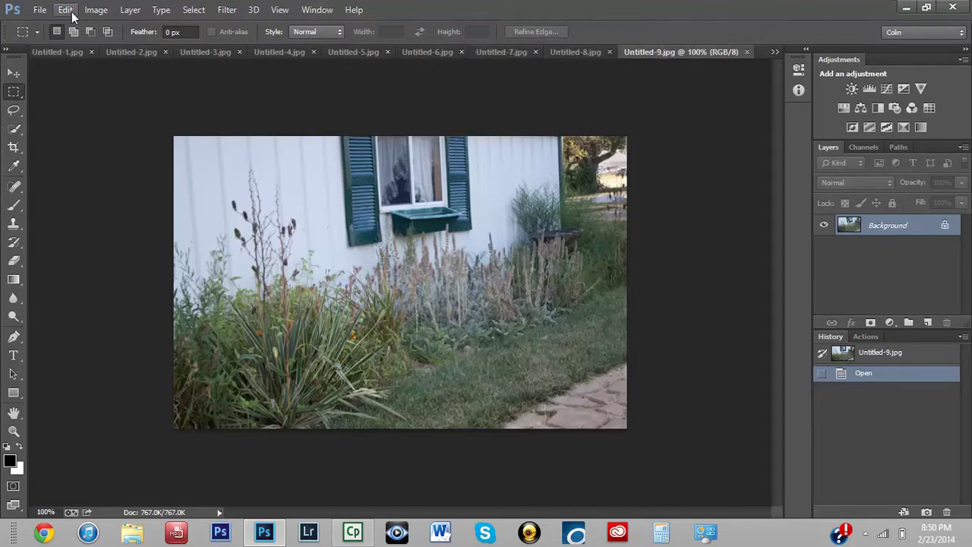
click(95, 10)
mouse_move(112, 45)
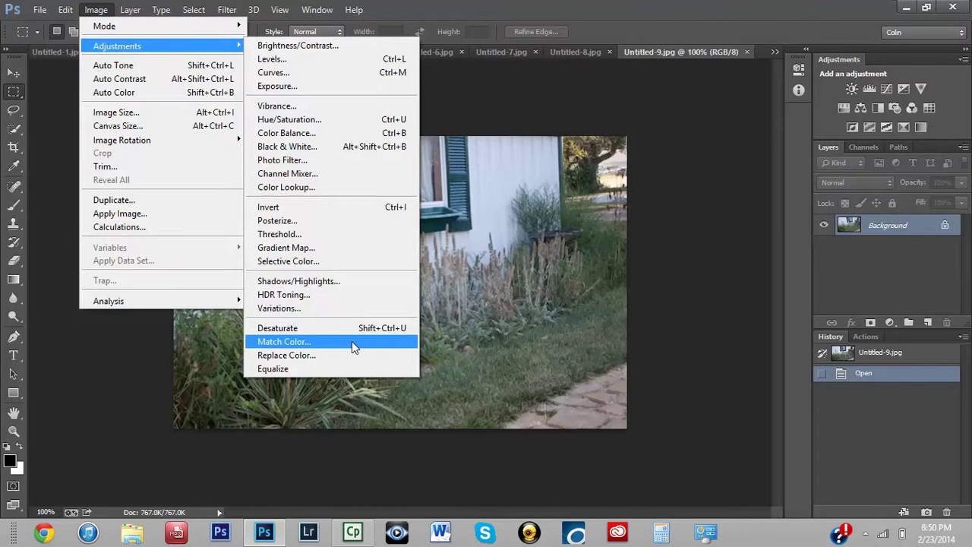
click(352, 341)
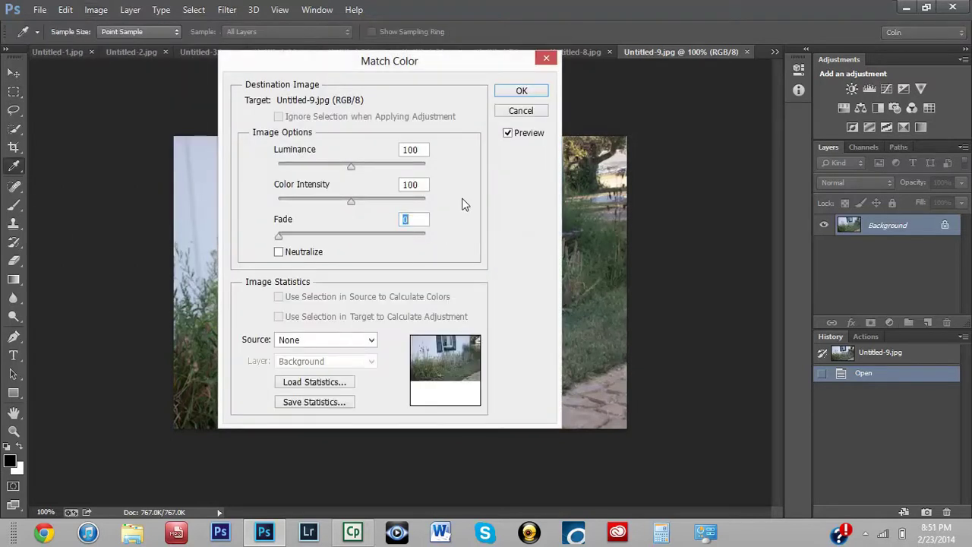
drag(423, 70, 389, 86)
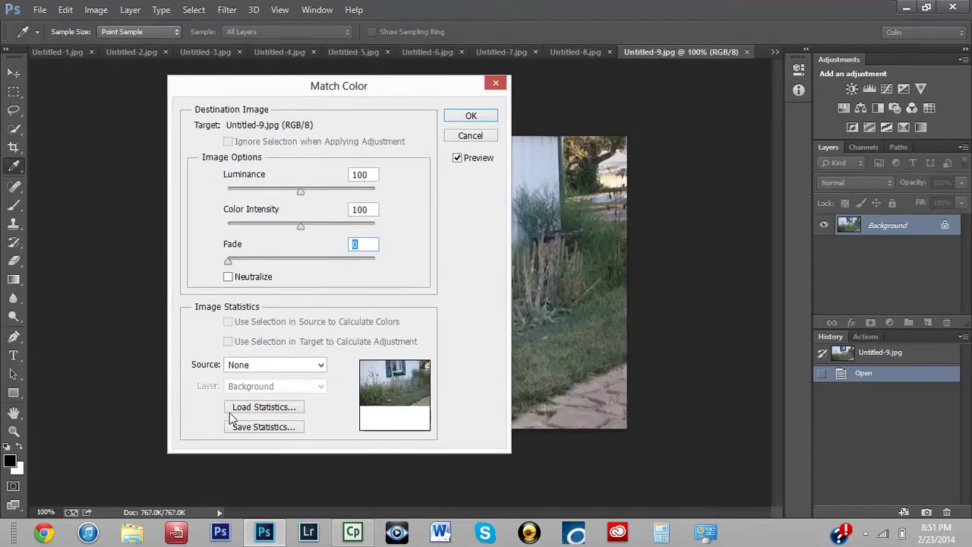
click(269, 365)
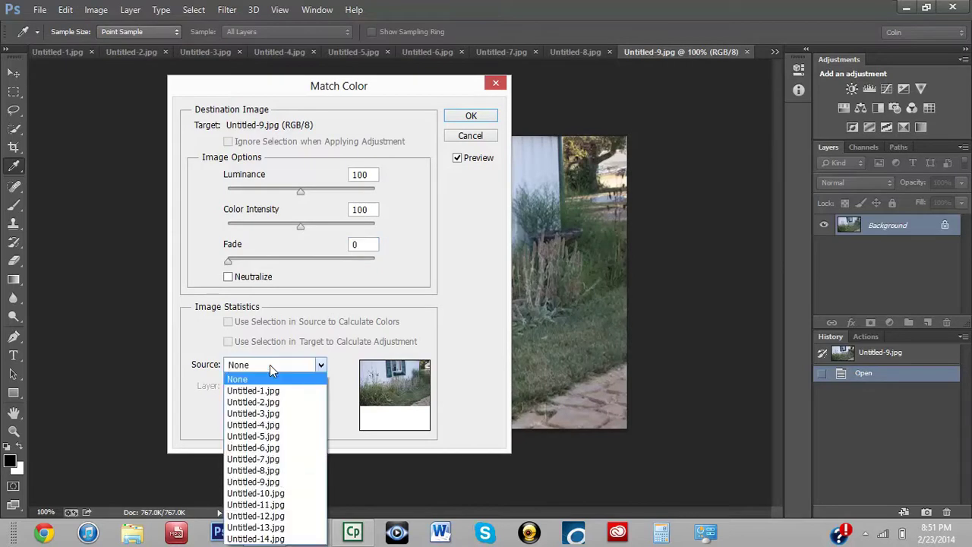
click(288, 472)
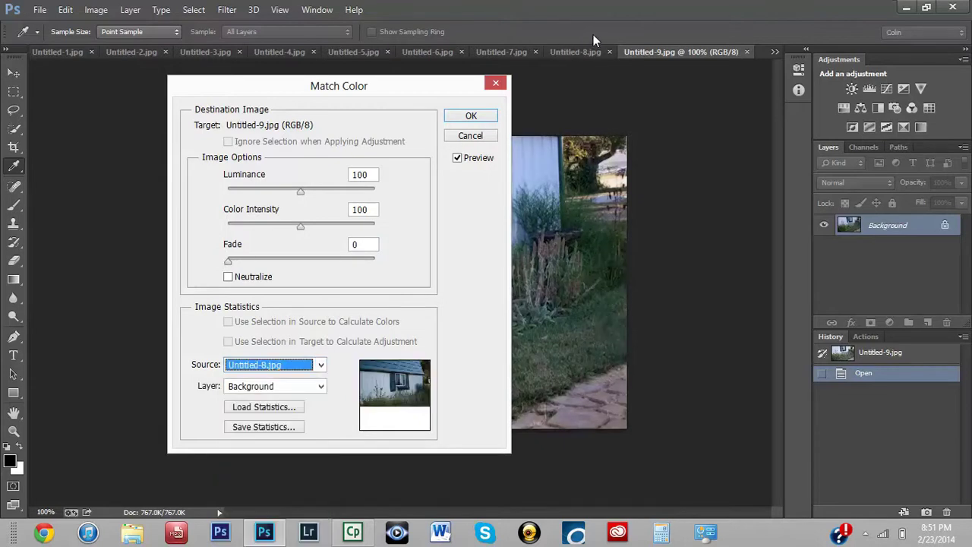
click(471, 117)
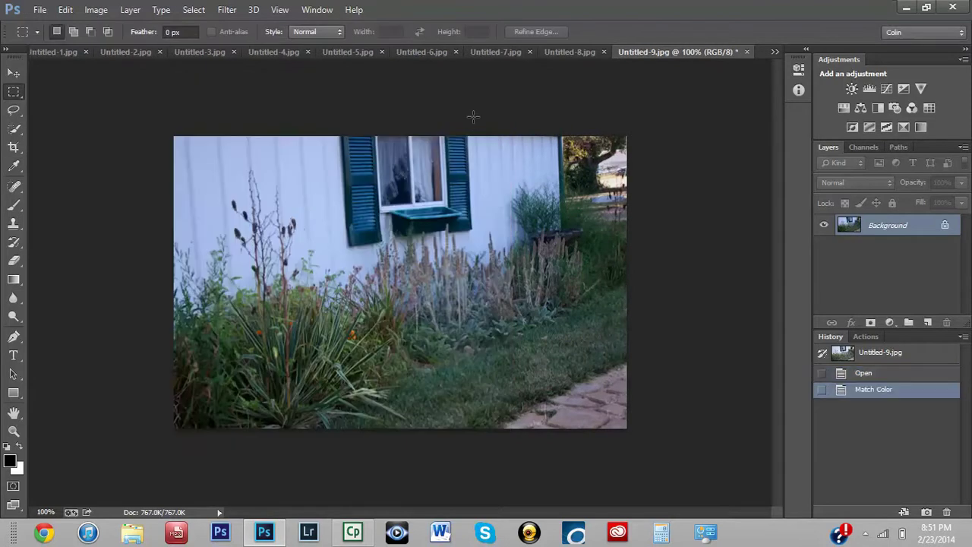
Step: Compare Untitled-9.jpg before and after Match Color against Untitled-8.jpg and Untitled-7.jpg, leaving the Match Color history state active
click(865, 374)
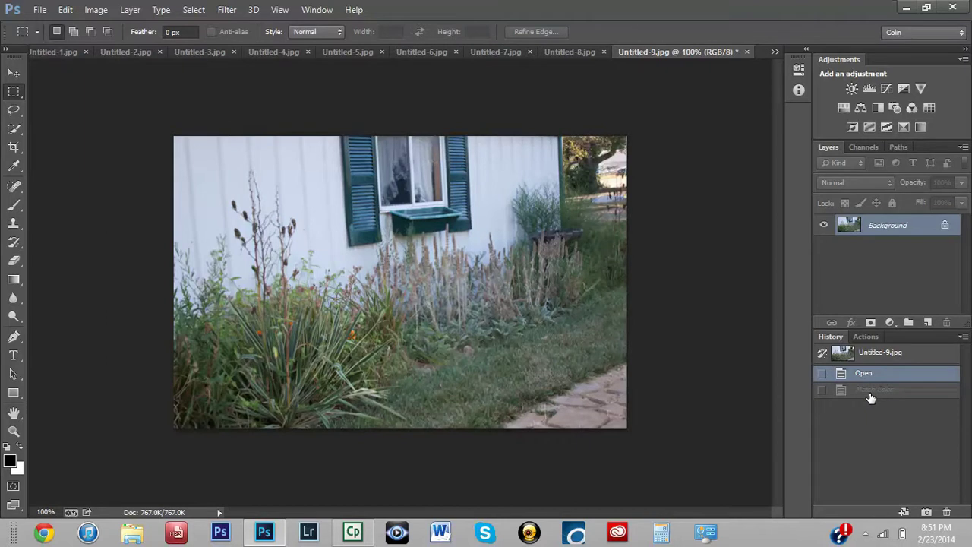
click(871, 394)
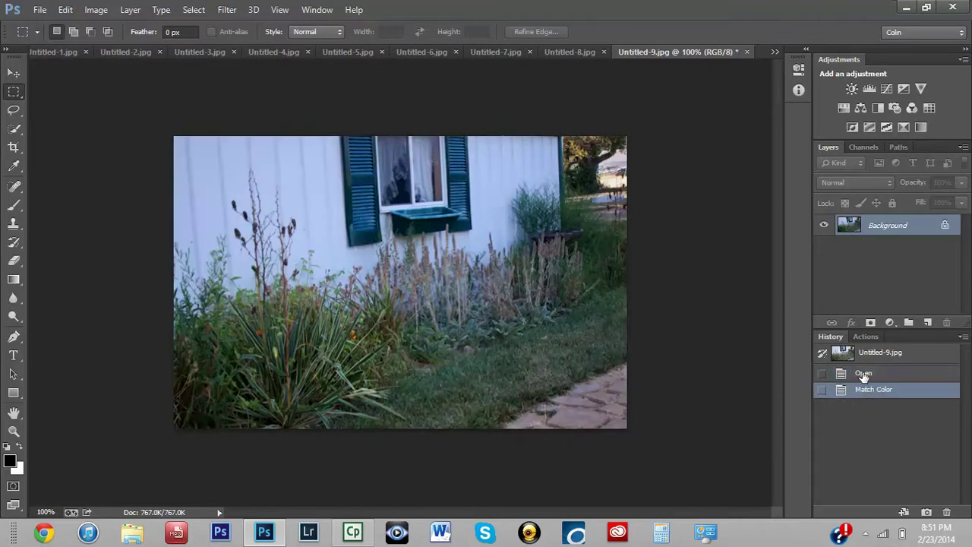
click(863, 374)
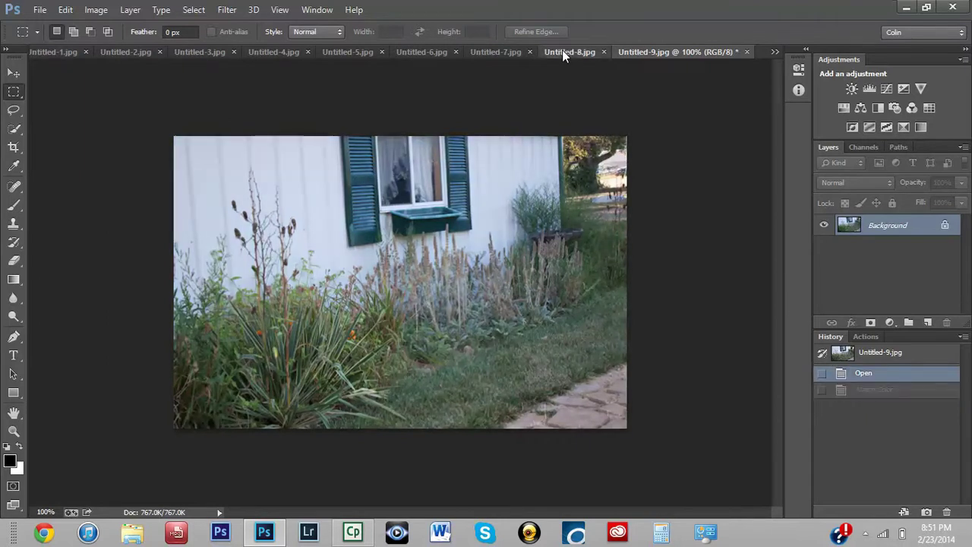
click(564, 51)
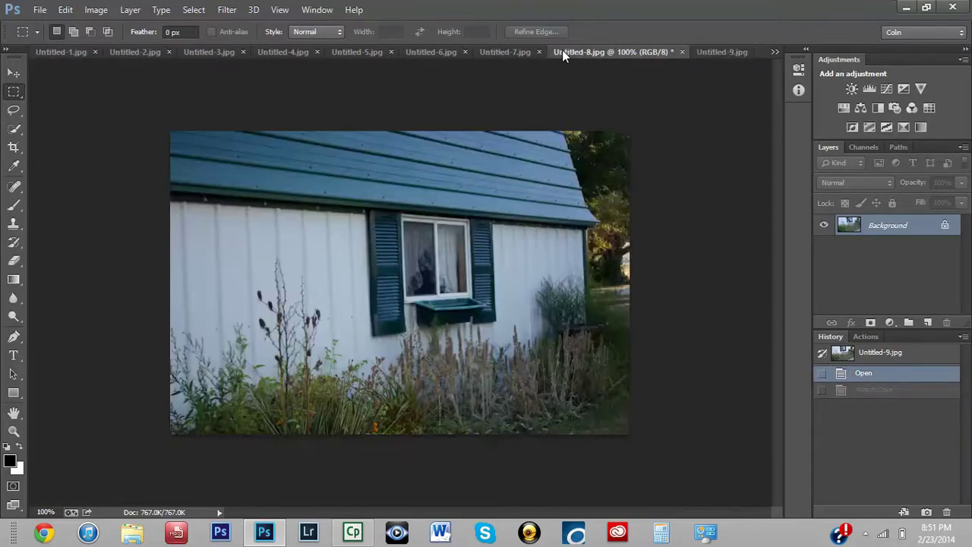
click(496, 53)
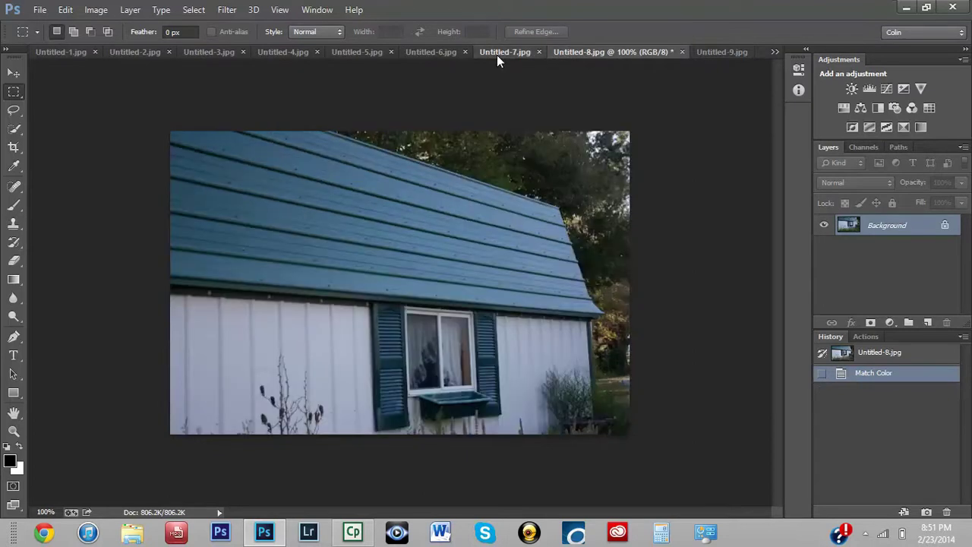
click(636, 52)
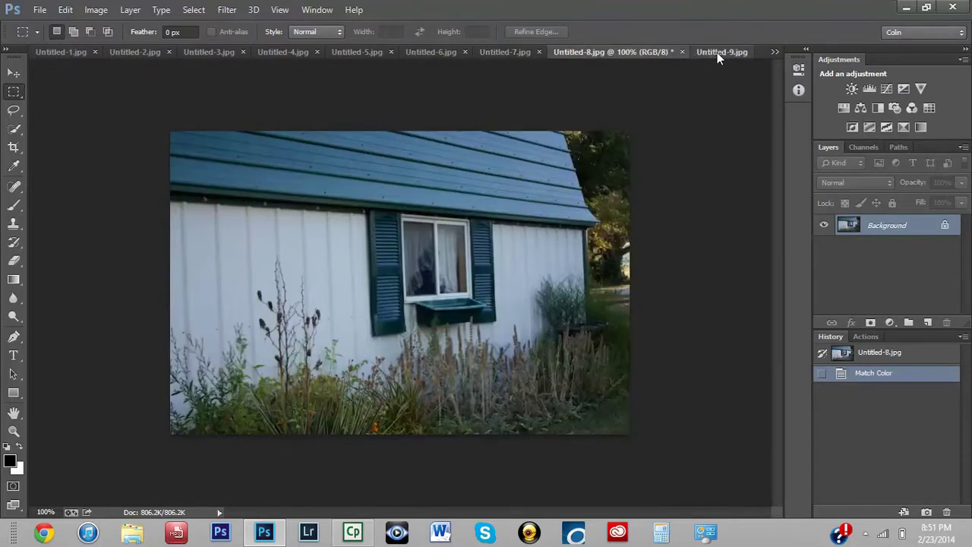
click(717, 52)
click(875, 390)
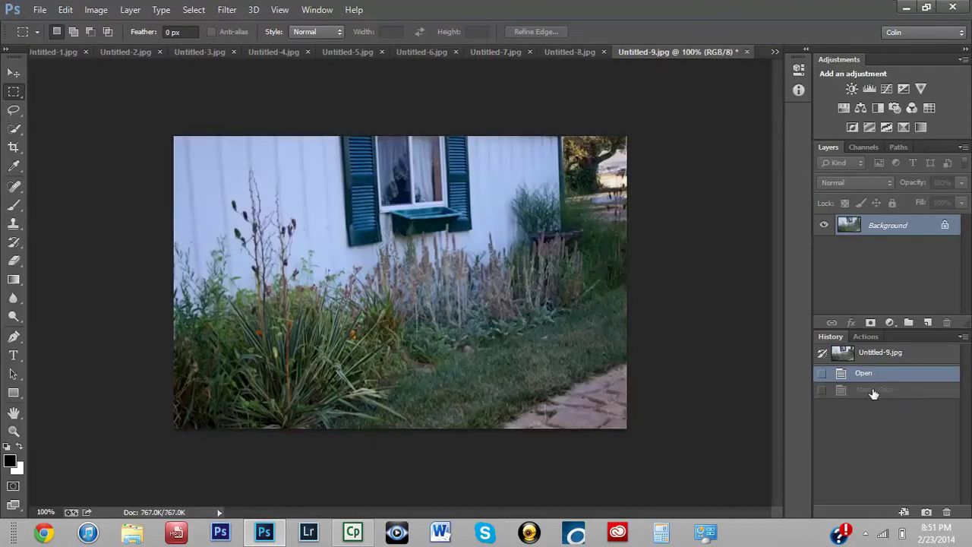
click(562, 52)
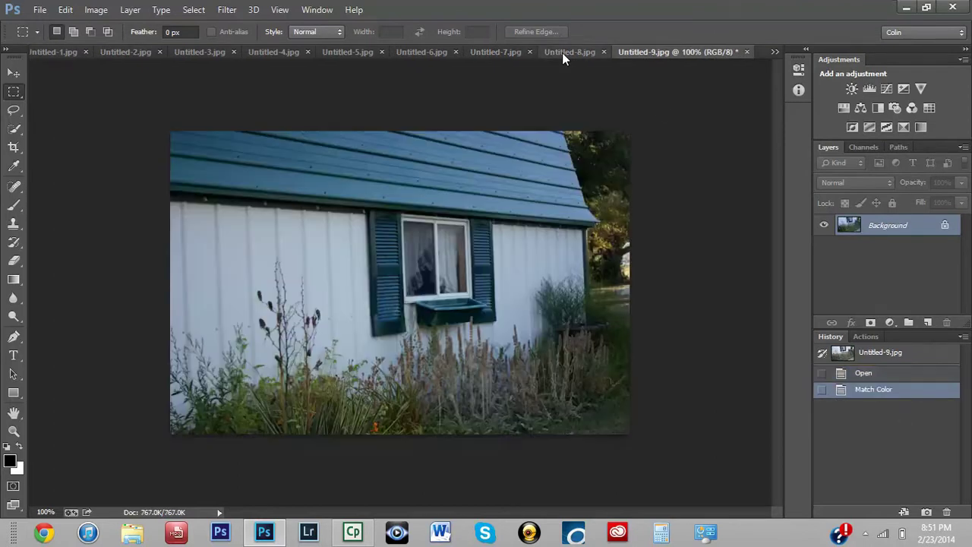
click(505, 52)
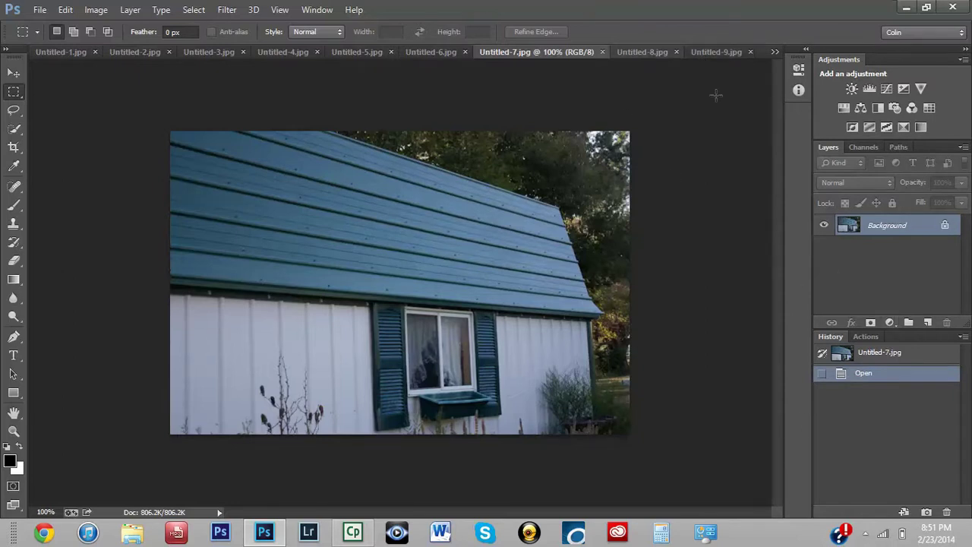
click(632, 53)
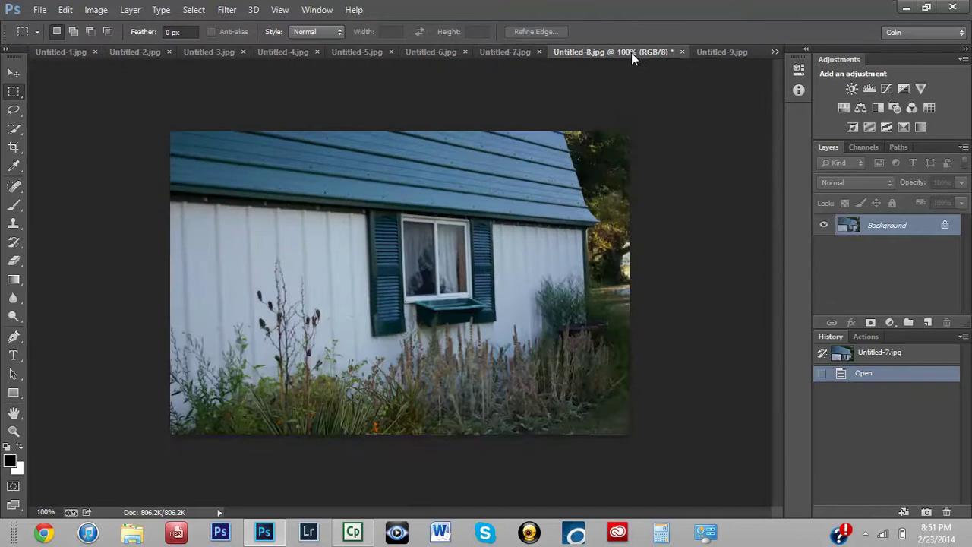
Step: Return to Untitled-9.jpg and save the color-matched photo
click(730, 52)
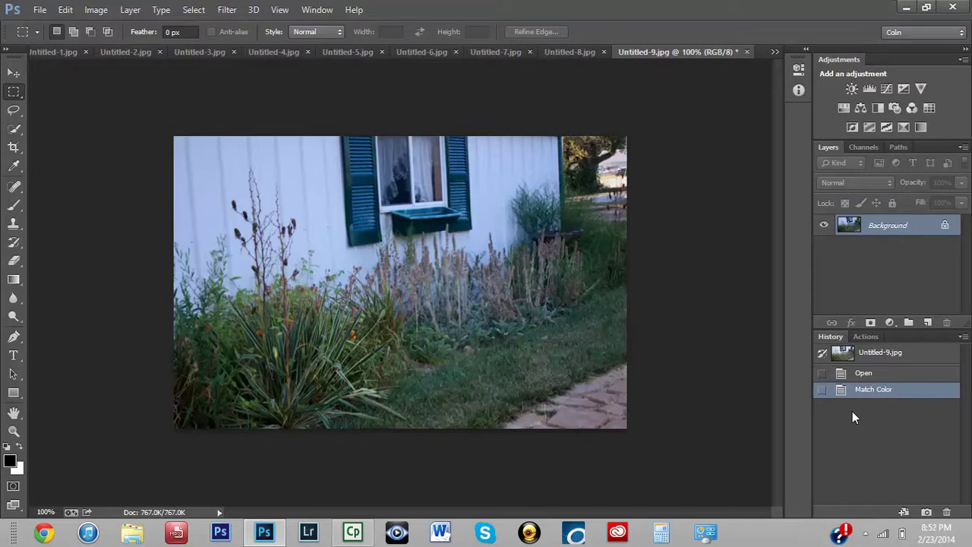
click(39, 10)
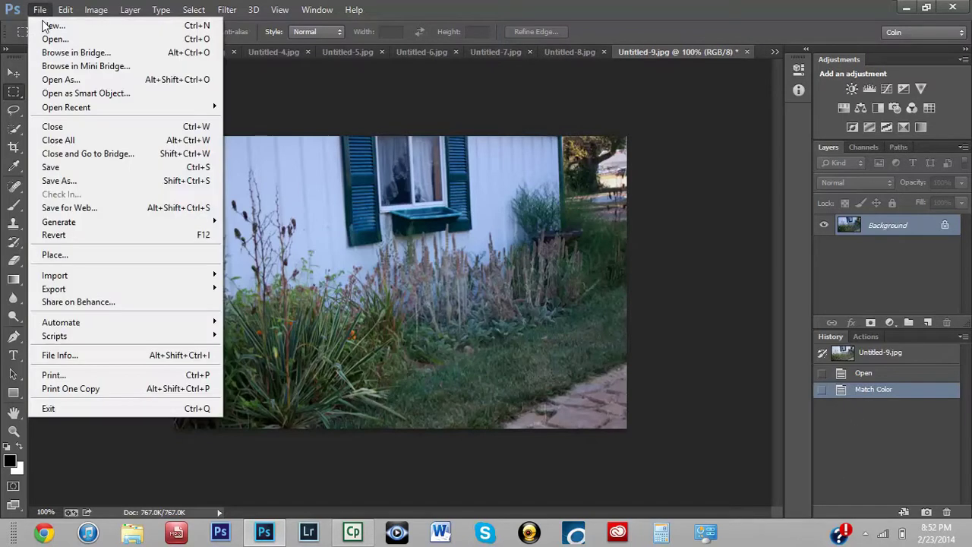
click(82, 165)
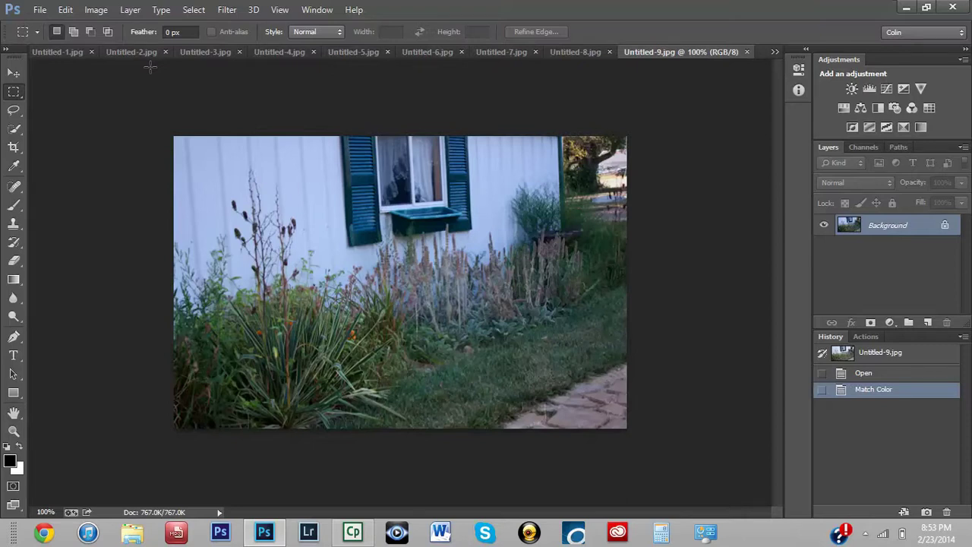
Step: Merge all the open barn photos into a panorama with Photomerge, using the Perspective layout and blending the images together
click(40, 10)
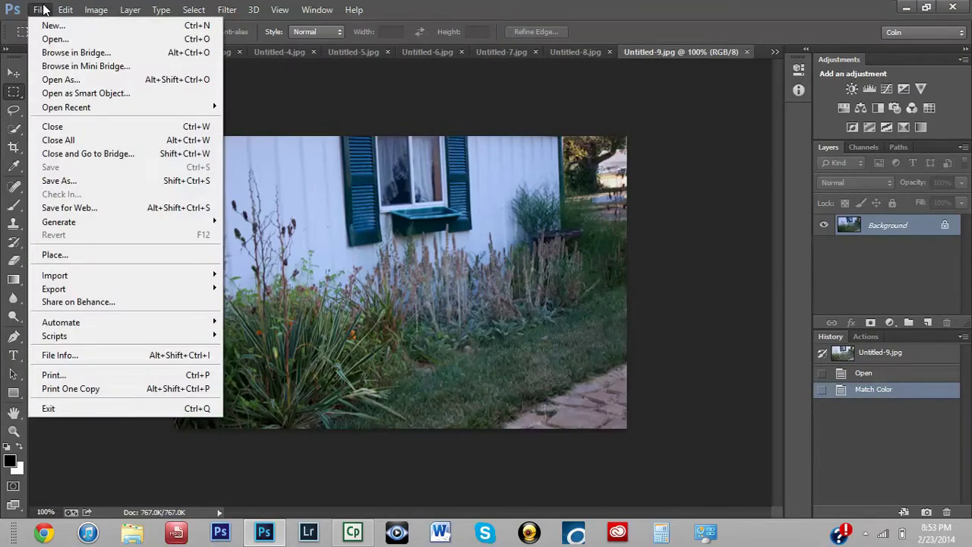
mouse_move(169, 322)
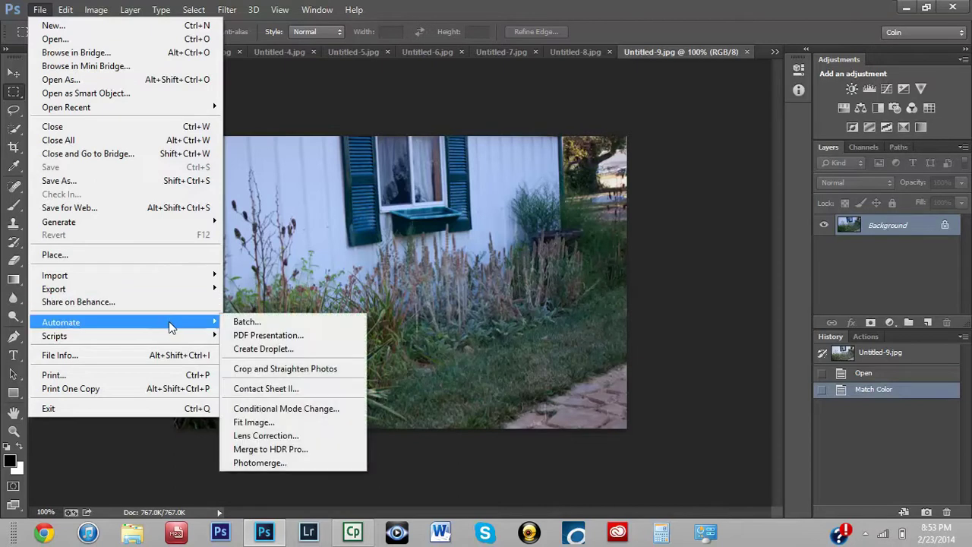
click(276, 463)
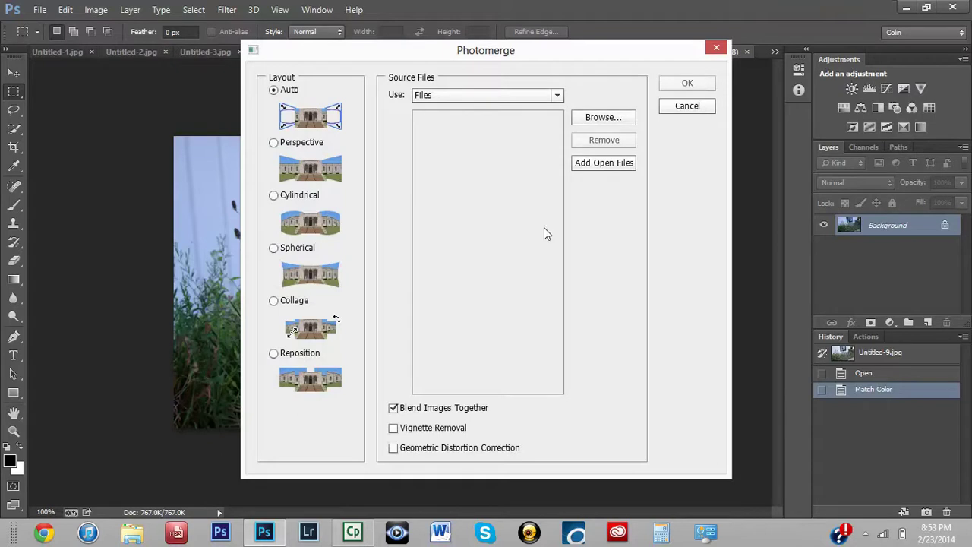
click(599, 166)
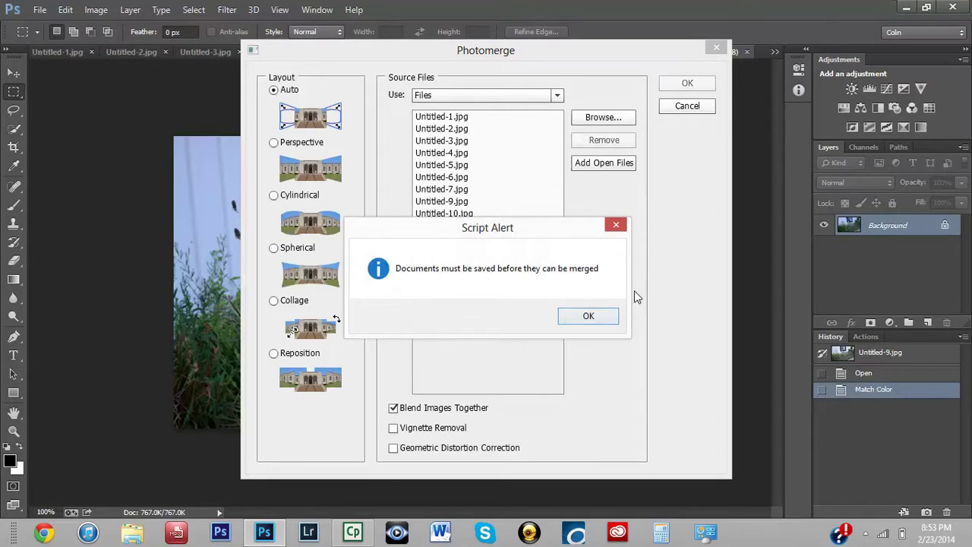
click(595, 319)
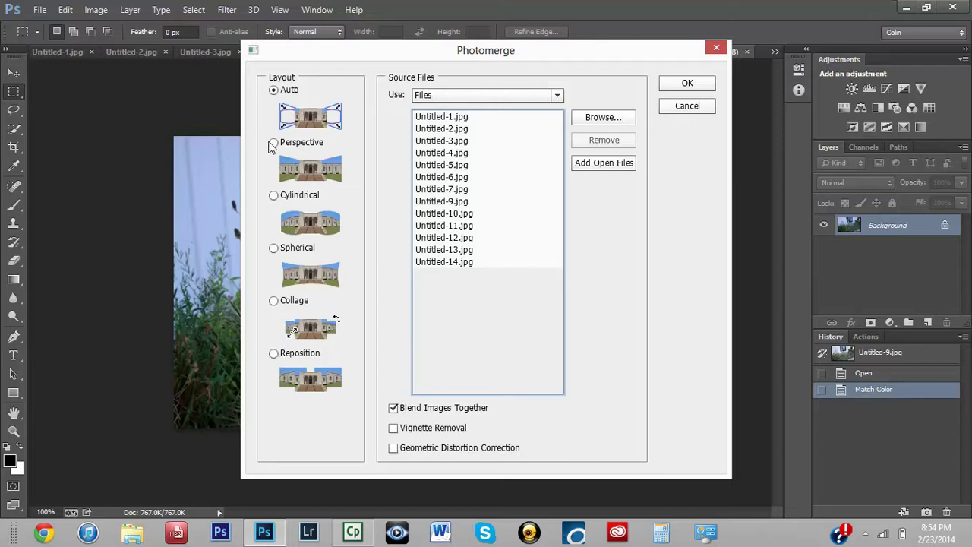
click(274, 144)
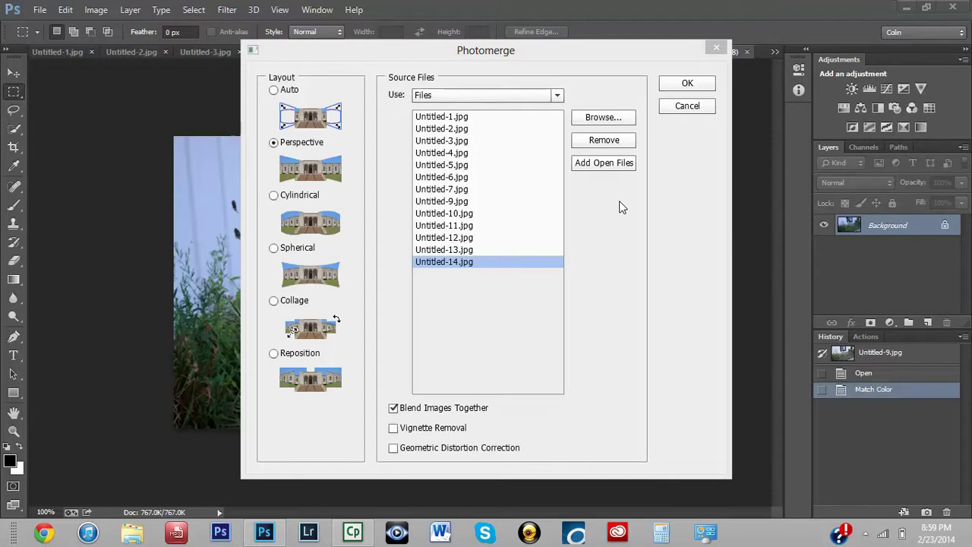
click(701, 85)
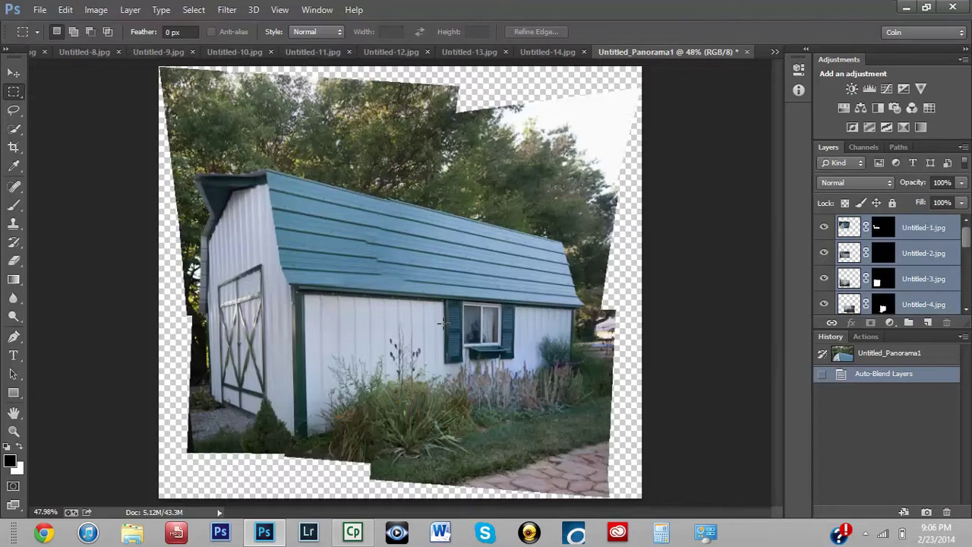
Step: Switch to Untitled_Panorama1 and toggle the Untitled-11.jpg layer off and on to see which part of the panorama it covers
click(360, 535)
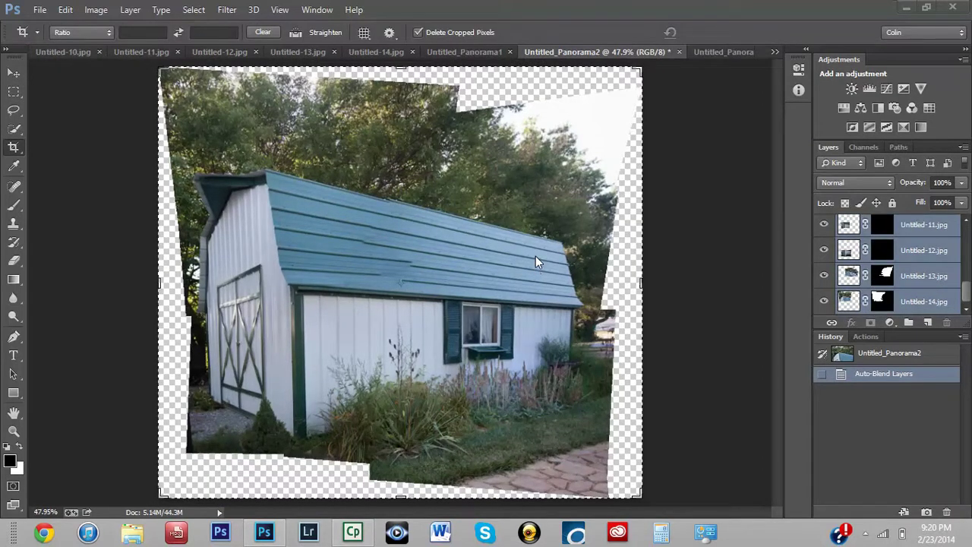
click(465, 52)
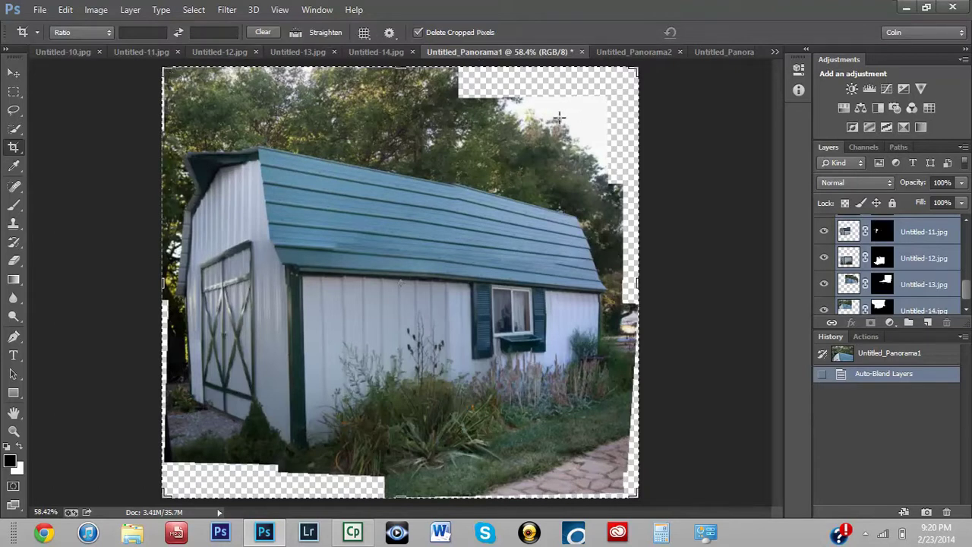
click(824, 232)
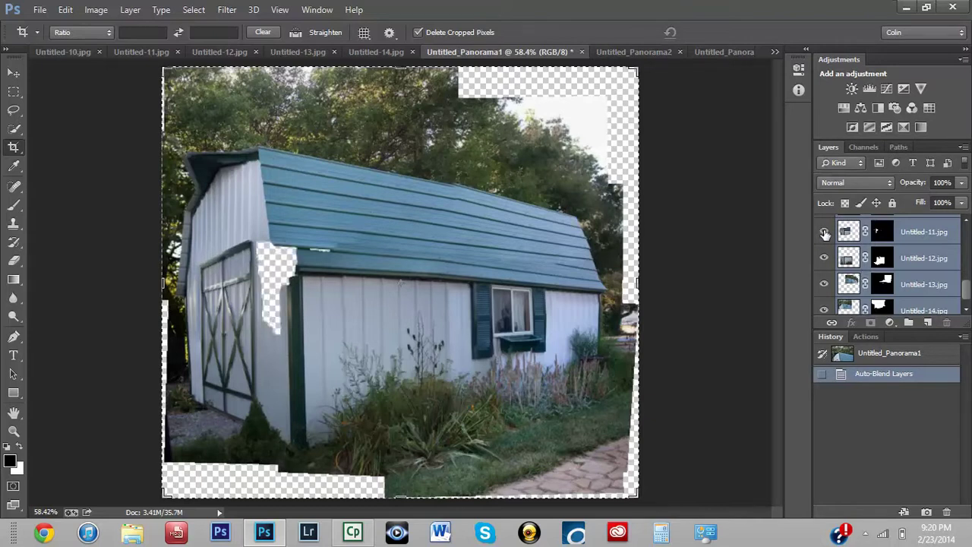
click(824, 234)
click(824, 232)
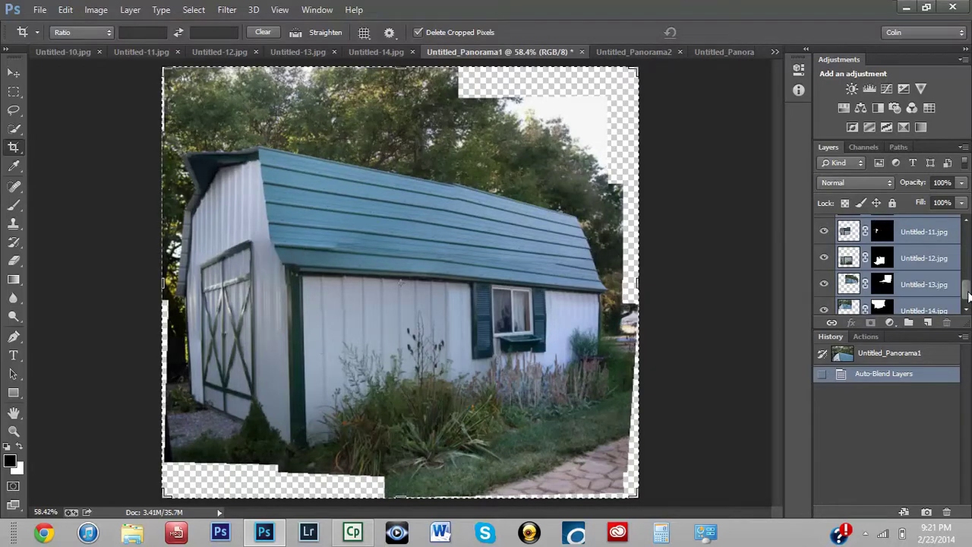
Step: Disable the layer masks on Untitled-14.jpg, Untitled-13.jpg, Untitled-12.jpg and Untitled-11.jpg
mouse_move(967, 296)
mouse_down()
mouse_move(970, 227)
mouse_move(969, 300)
mouse_up()
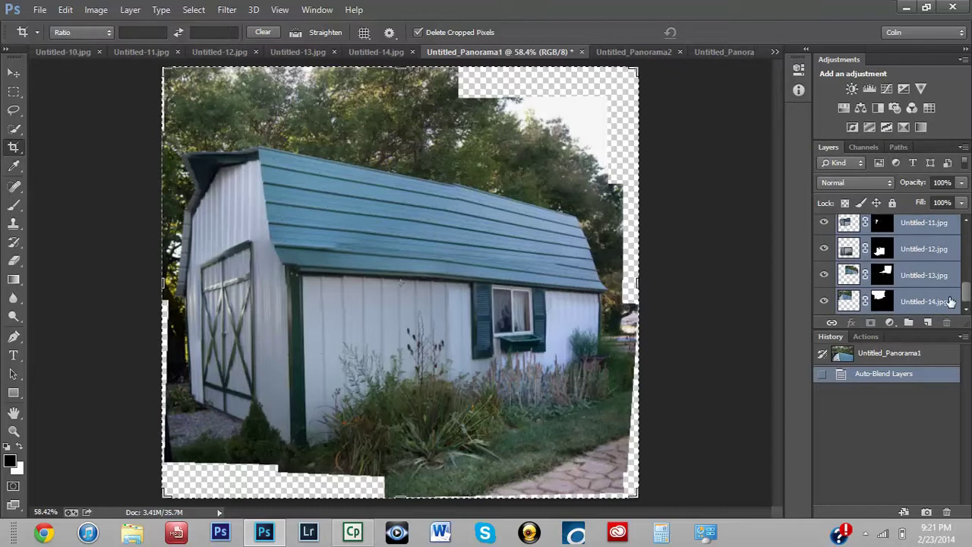
shift+click(882, 302)
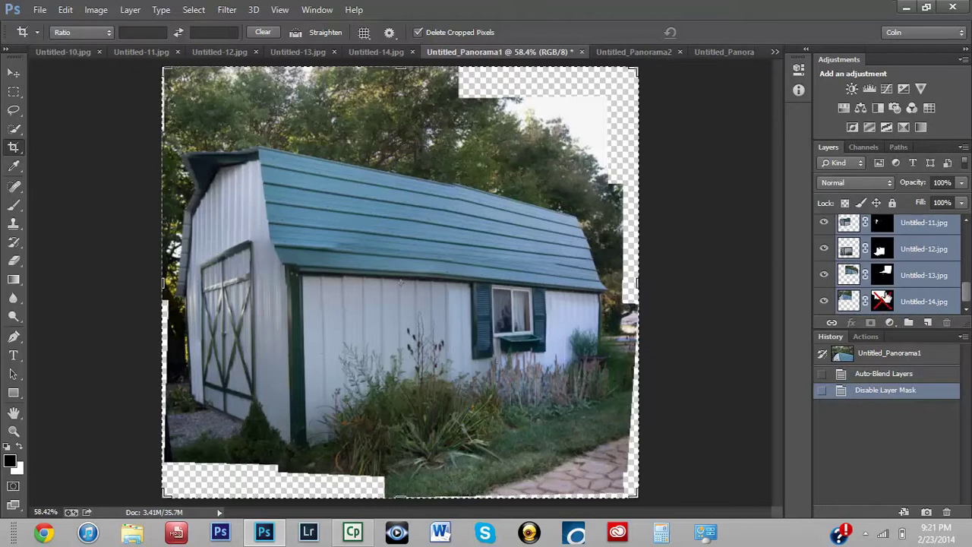
shift+click(882, 278)
shift+click(883, 250)
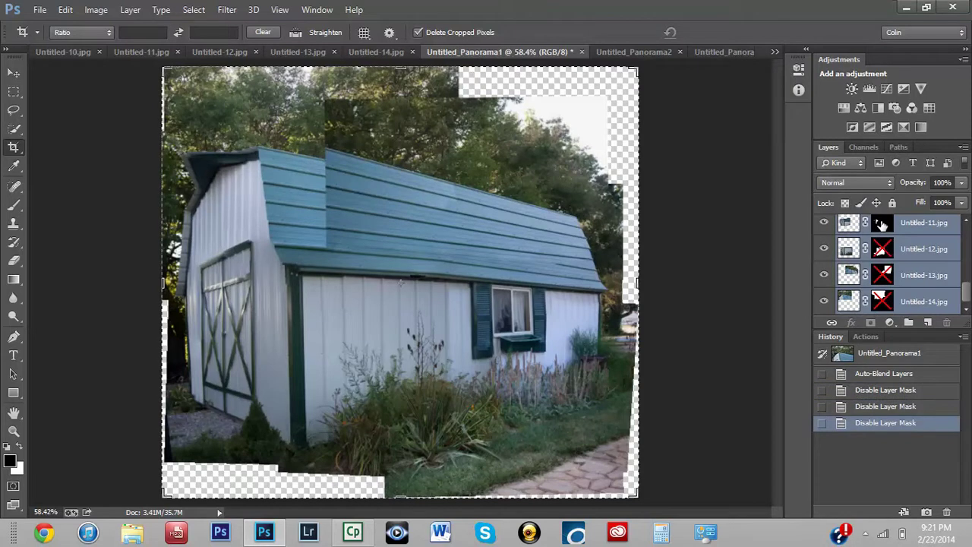
shift+click(881, 222)
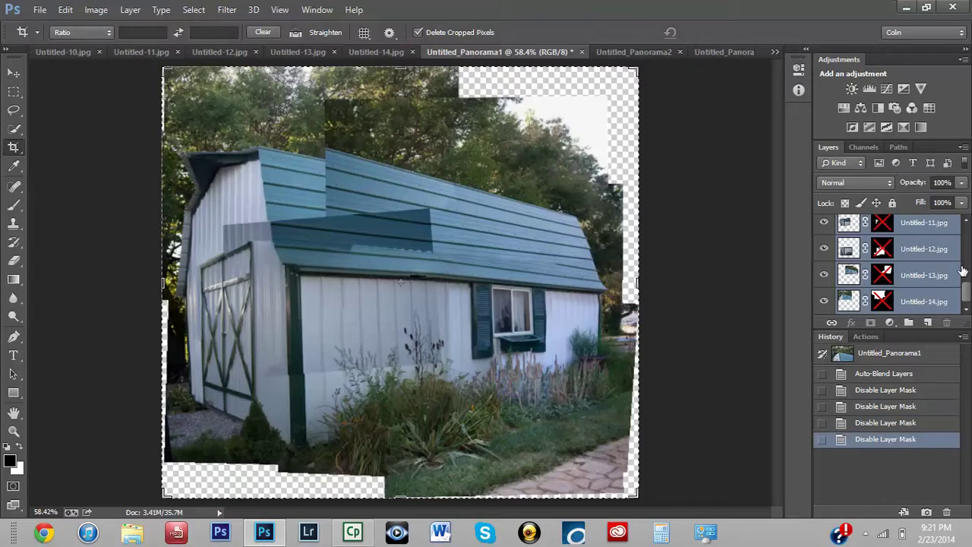
Step: Disable the layer masks on Untitled-10.jpg, Untitled-9.jpg and Untitled-7.jpg
drag(968, 295, 969, 282)
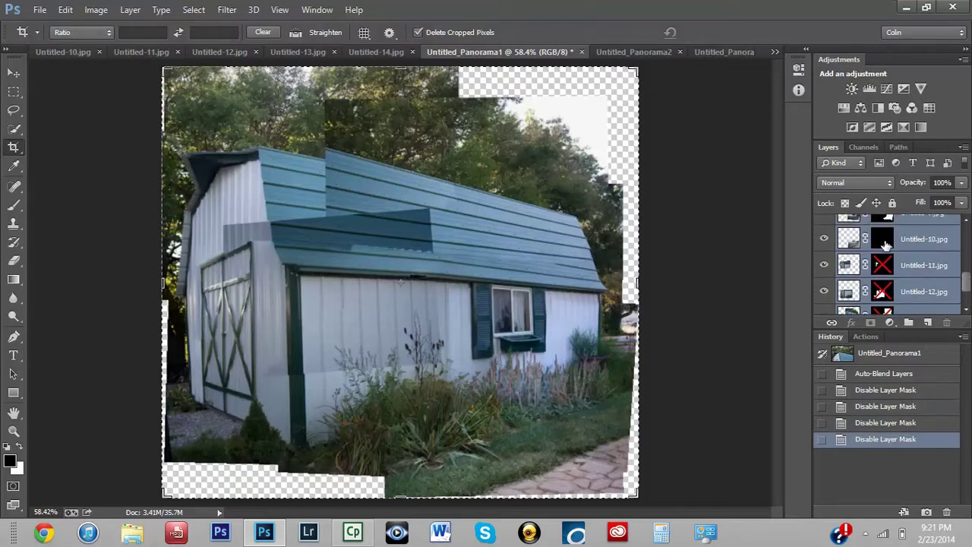
click(885, 242)
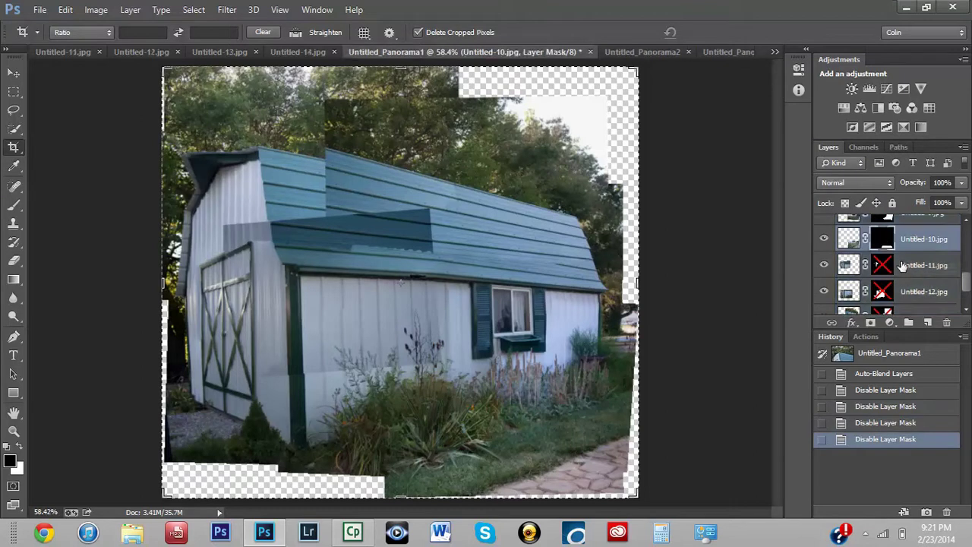
shift+click(882, 238)
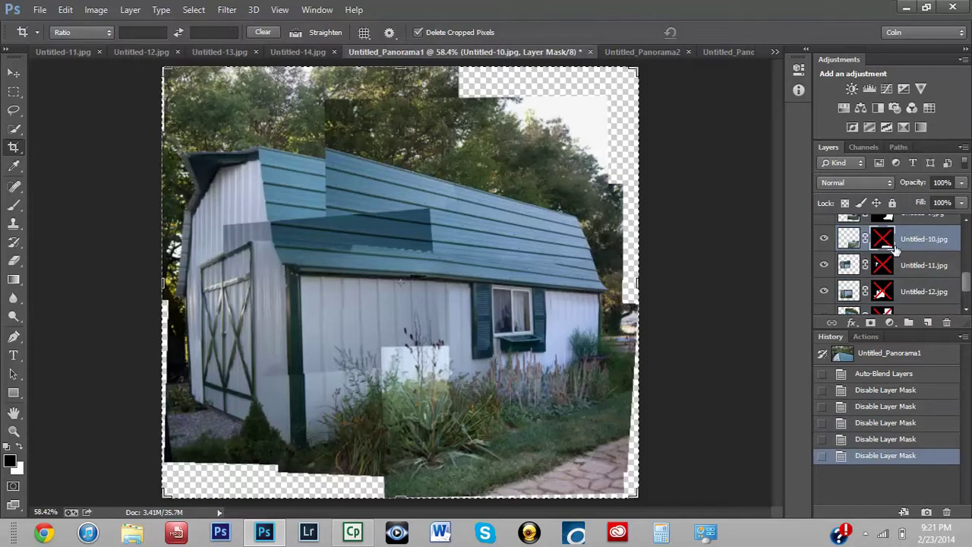
scroll(966, 283, up, 1)
drag(966, 282, 966, 272)
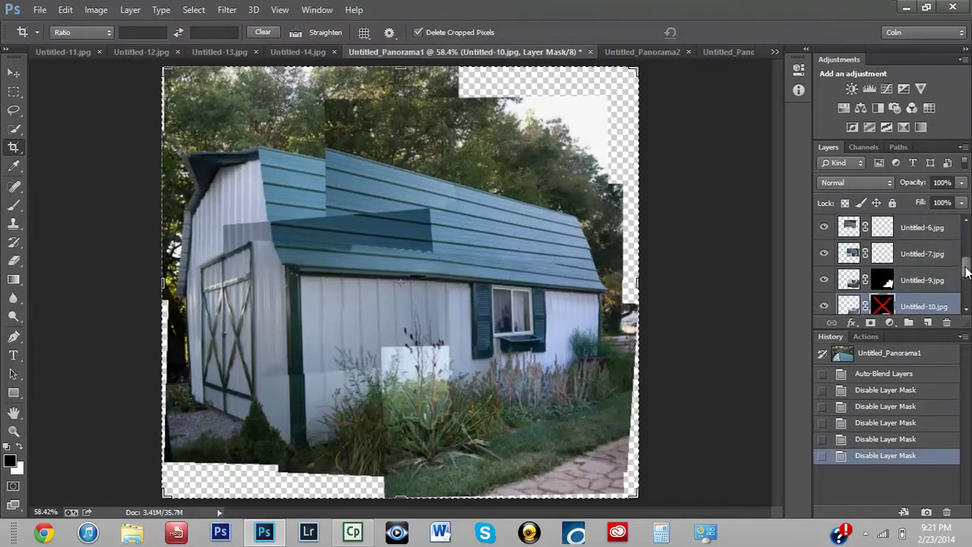
shift+click(883, 281)
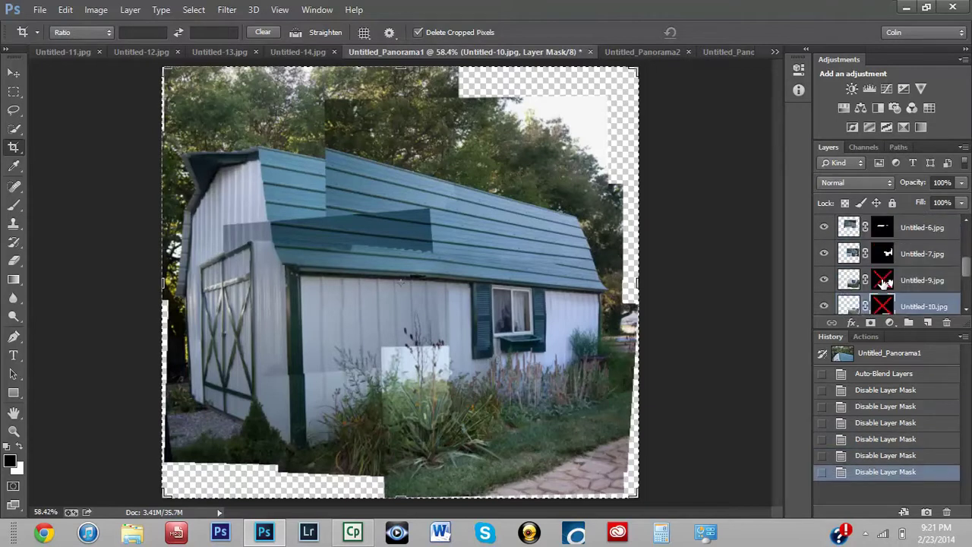
shift+click(884, 255)
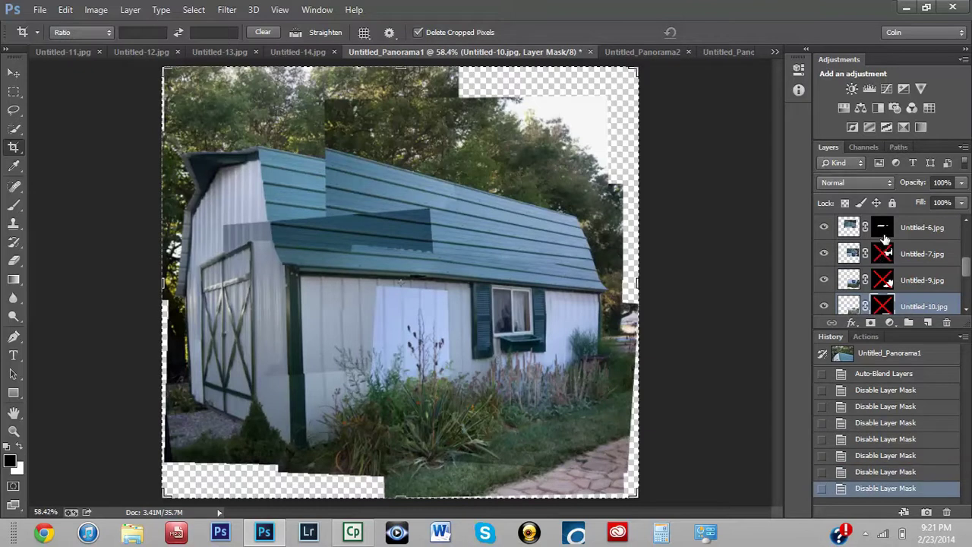
Step: Disable the layer masks on Untitled-6.jpg, Untitled-5.jpg, Untitled-4.jpg and Untitled-3.jpg
click(884, 232)
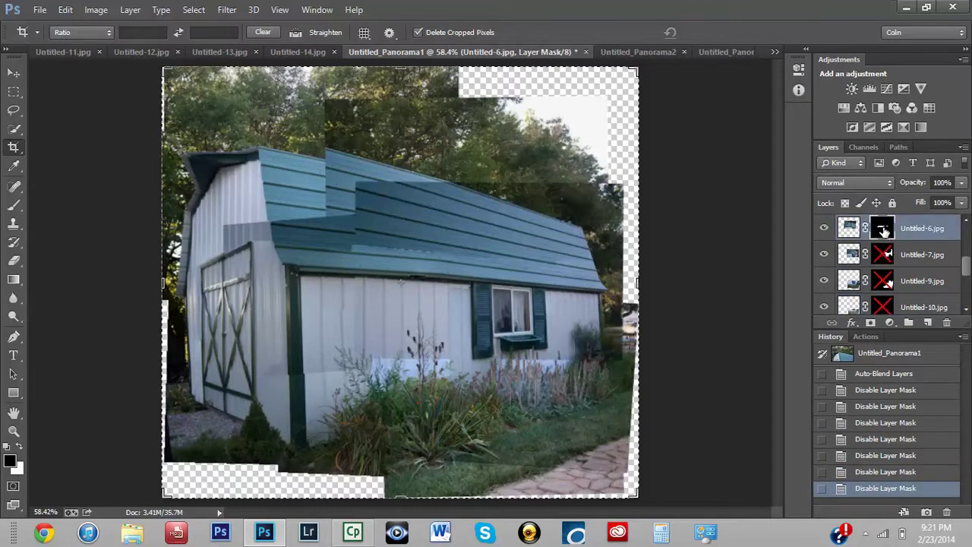
shift+click(883, 231)
scroll(968, 271, up, 3)
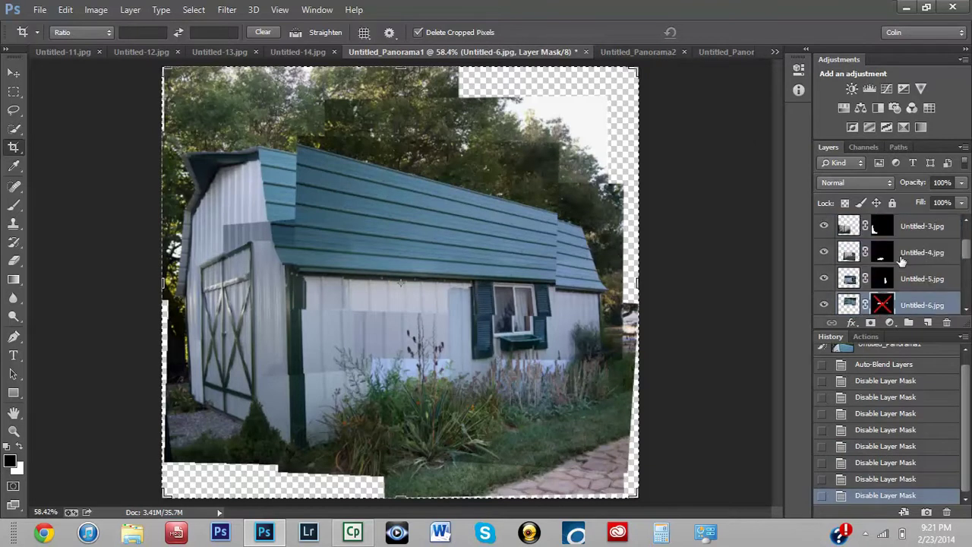
shift+click(883, 279)
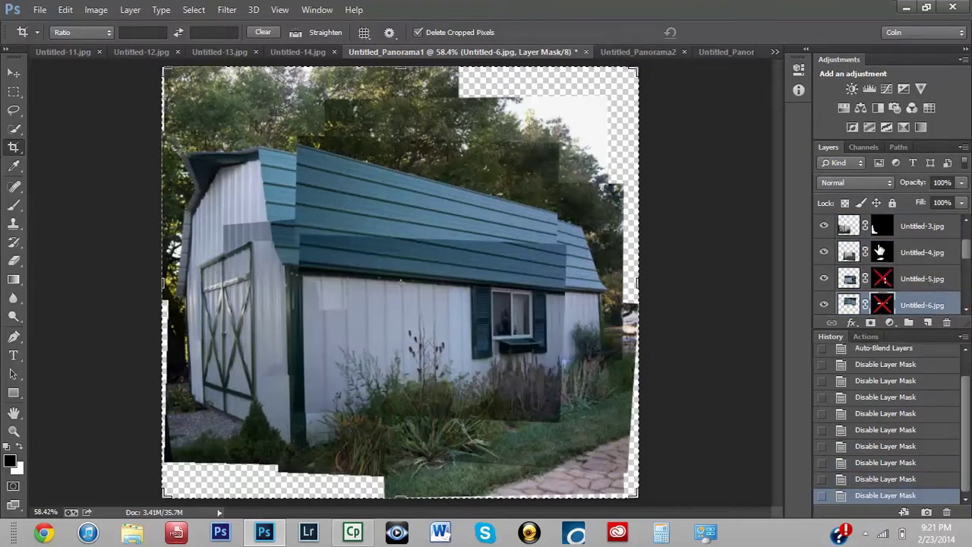
shift+click(881, 252)
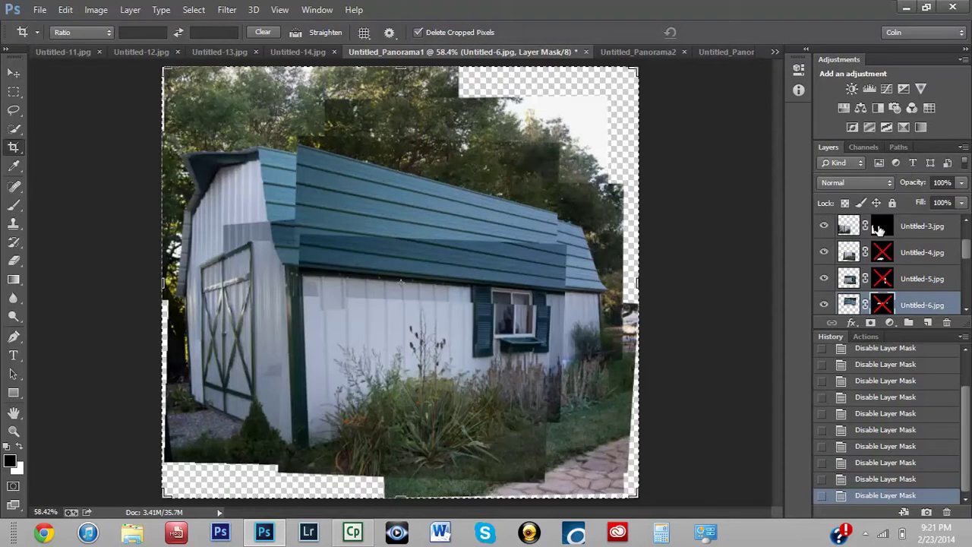
shift+click(879, 228)
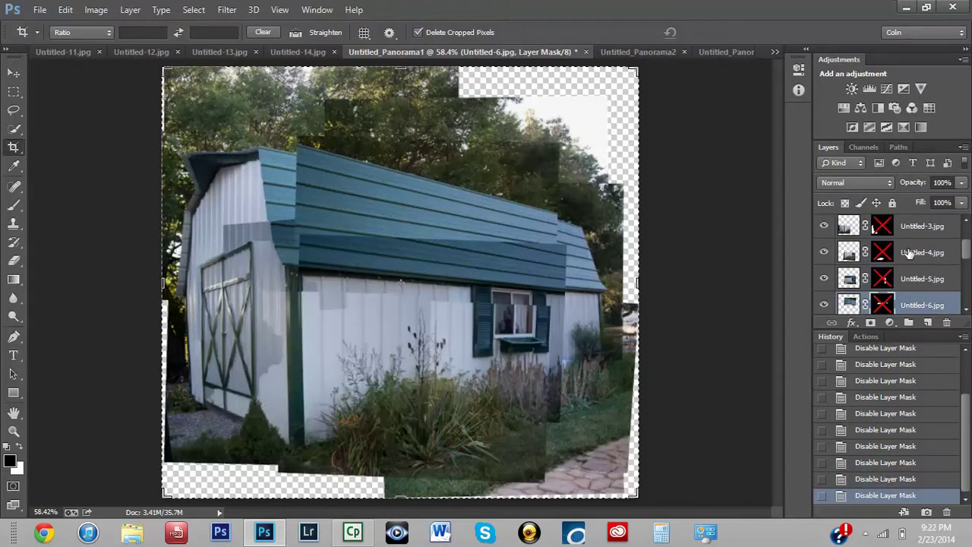
Step: Toggle the visibility of the unmasked Untitled-4.jpg layer to examine how its photo overlaps the others
click(824, 255)
click(824, 254)
click(824, 255)
click(824, 255)
click(824, 254)
Step: Disable the layer masks on Untitled-2.jpg and Untitled-1.jpg
drag(968, 251, 968, 229)
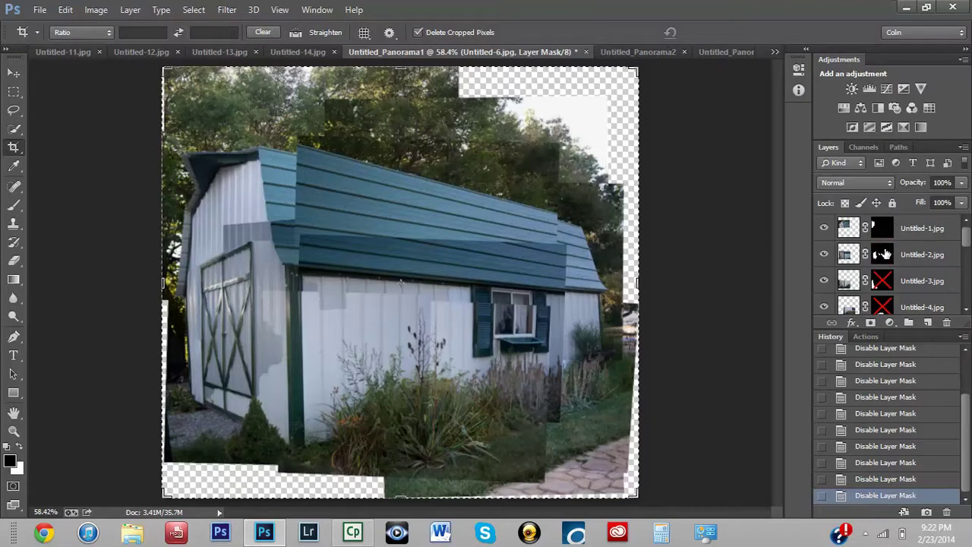
shift+click(880, 256)
shift+click(881, 227)
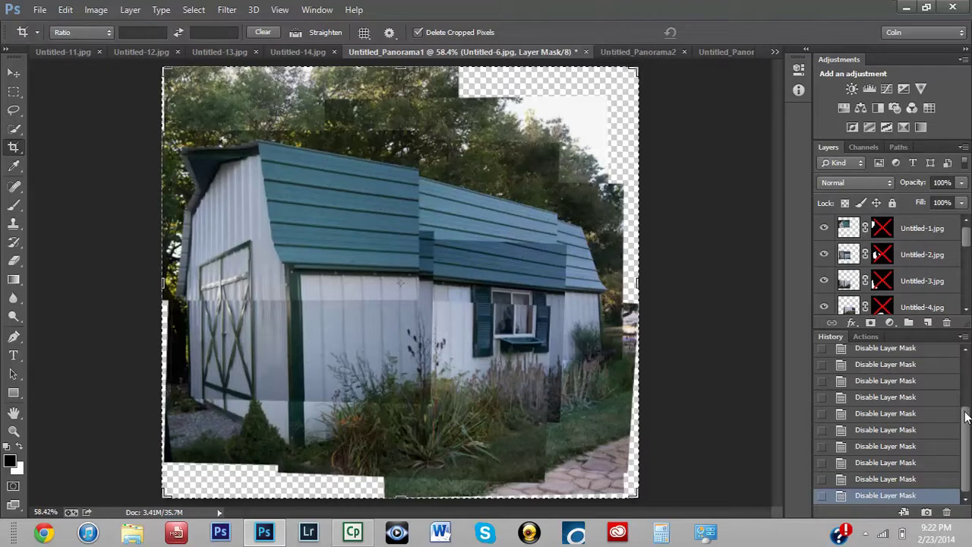
drag(966, 435, 969, 380)
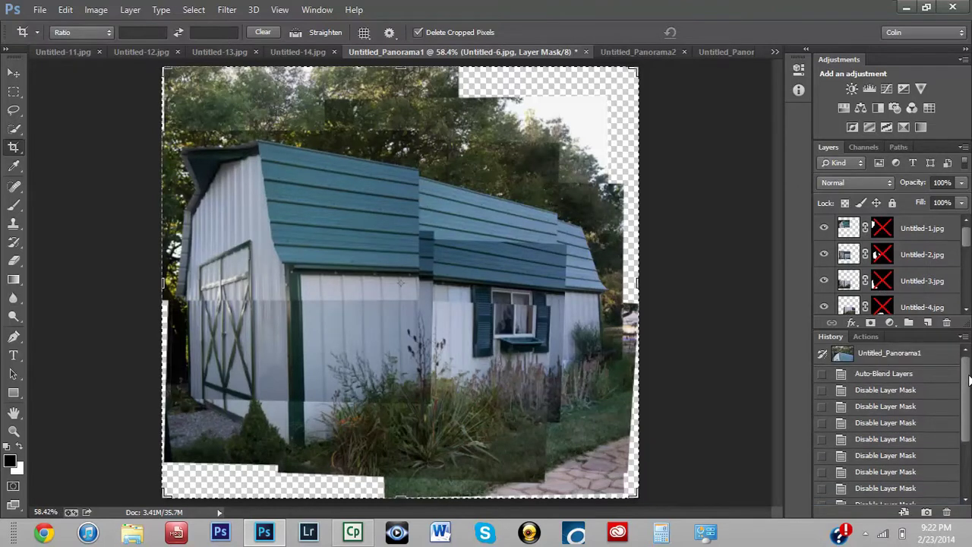
Step: Select the image of the Untitled-2.jpg layer and move it slightly to the left in the panorama
click(850, 253)
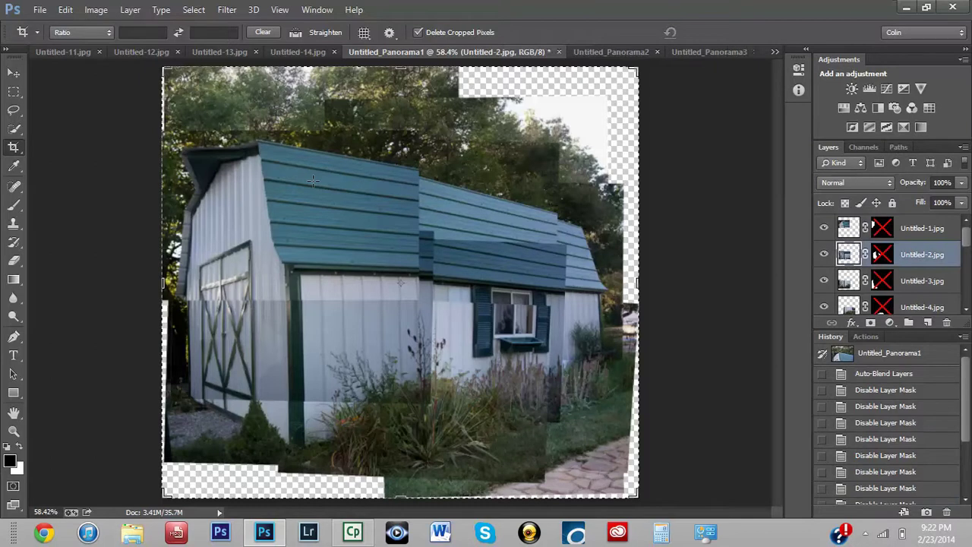
click(12, 72)
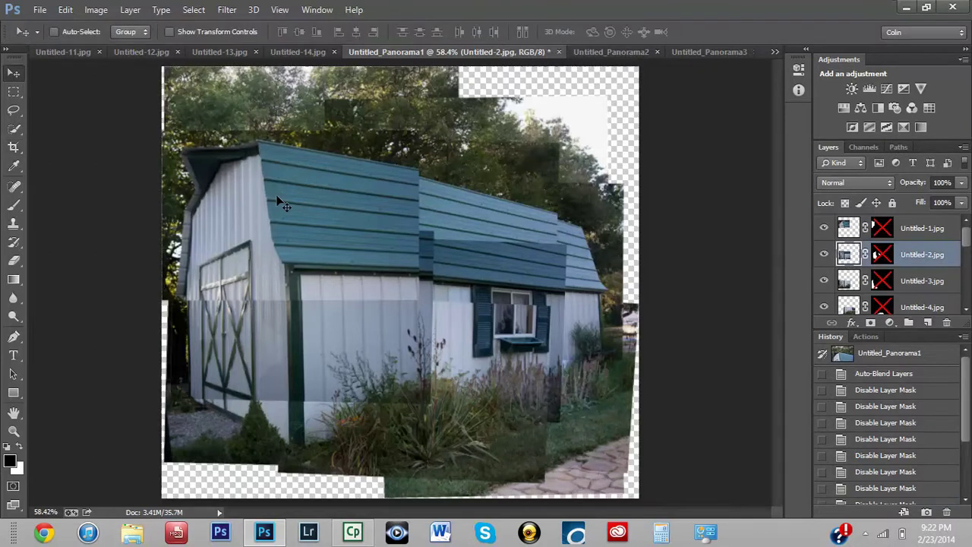
mouse_move(280, 201)
mouse_down()
mouse_move(327, 215)
mouse_move(251, 196)
mouse_move(281, 206)
mouse_move(273, 201)
mouse_up()
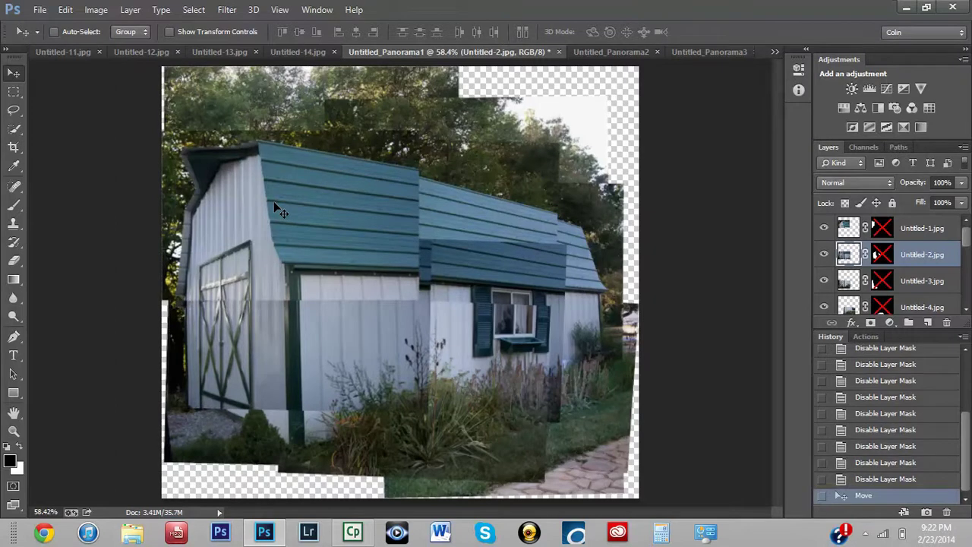
key(super+d)
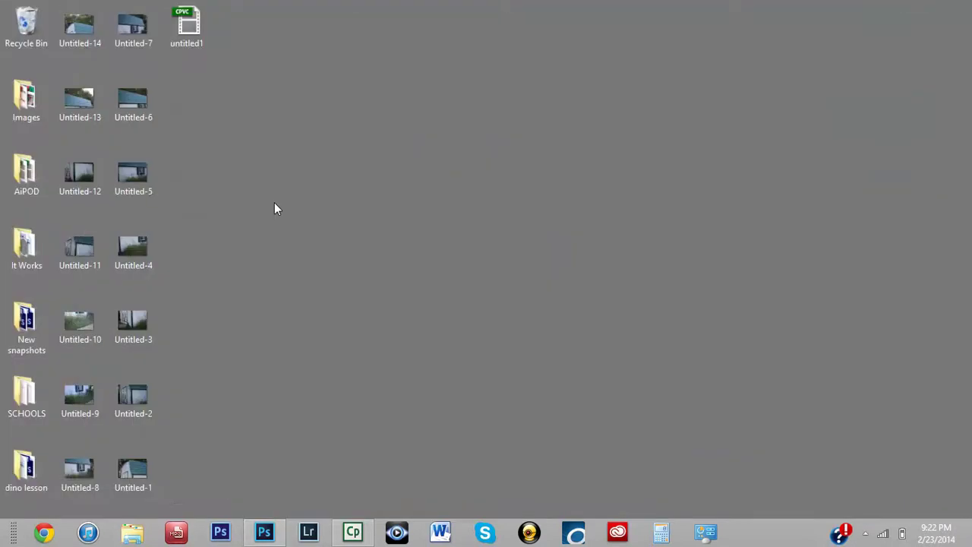
click(263, 534)
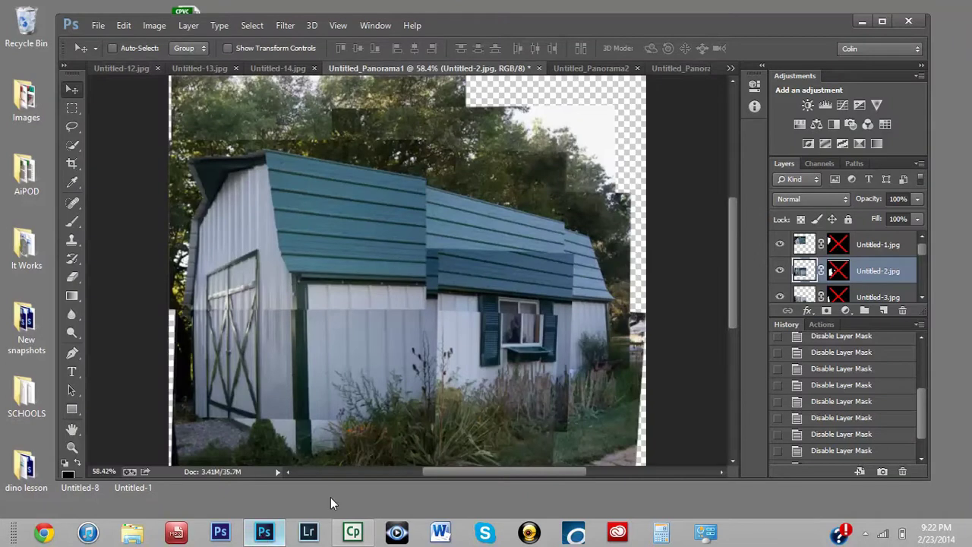
click(881, 22)
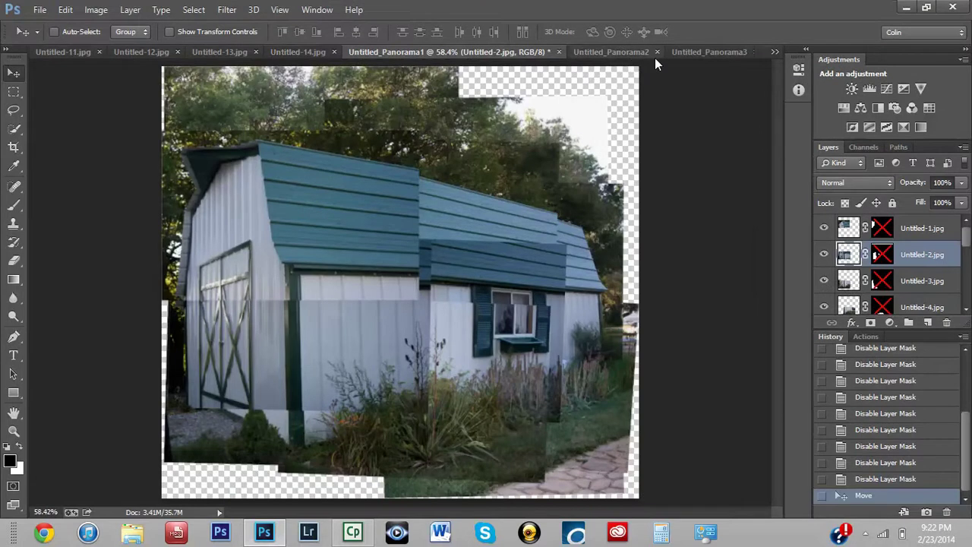
Step: Examine the barn panoramas in the Untitled_Panorama2 and Untitled_Panorama3 documents
click(612, 58)
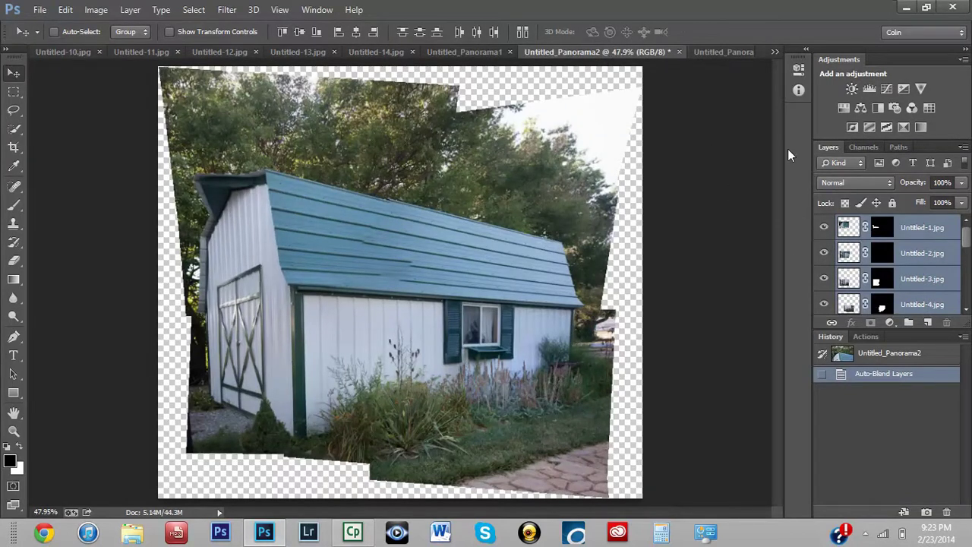
click(714, 51)
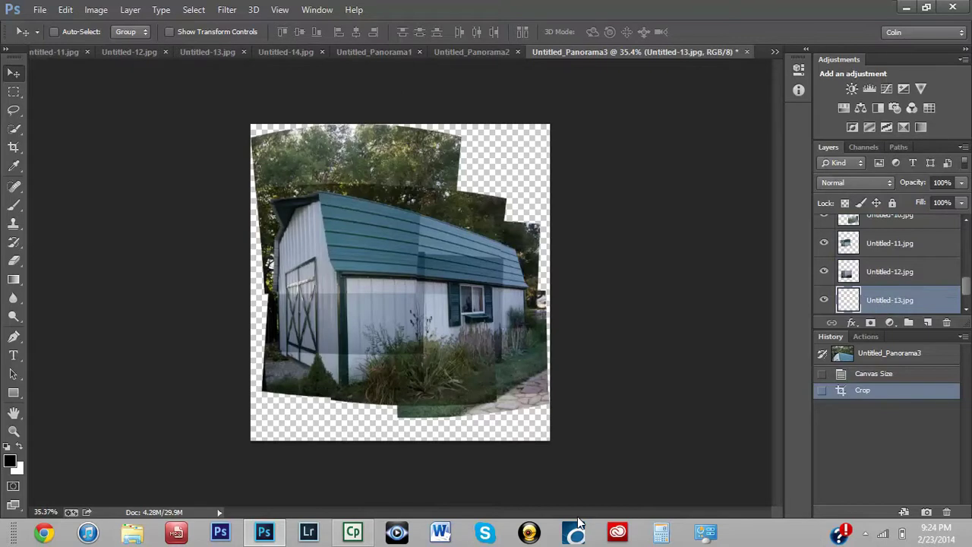
click(357, 536)
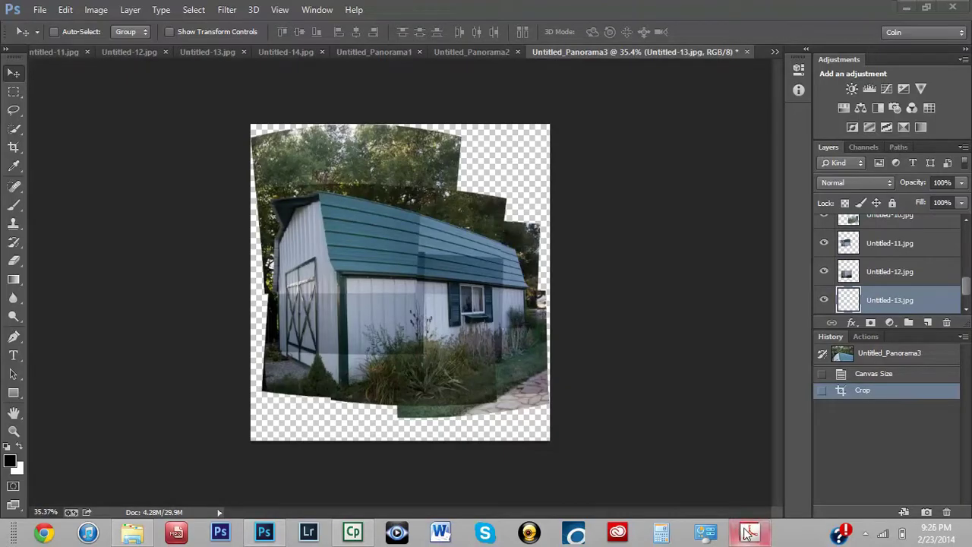
Step: Switch to Adobe Acrobat Pro and view the example PDF from its car photo contact sheet to the finished panorama on page 2
click(748, 534)
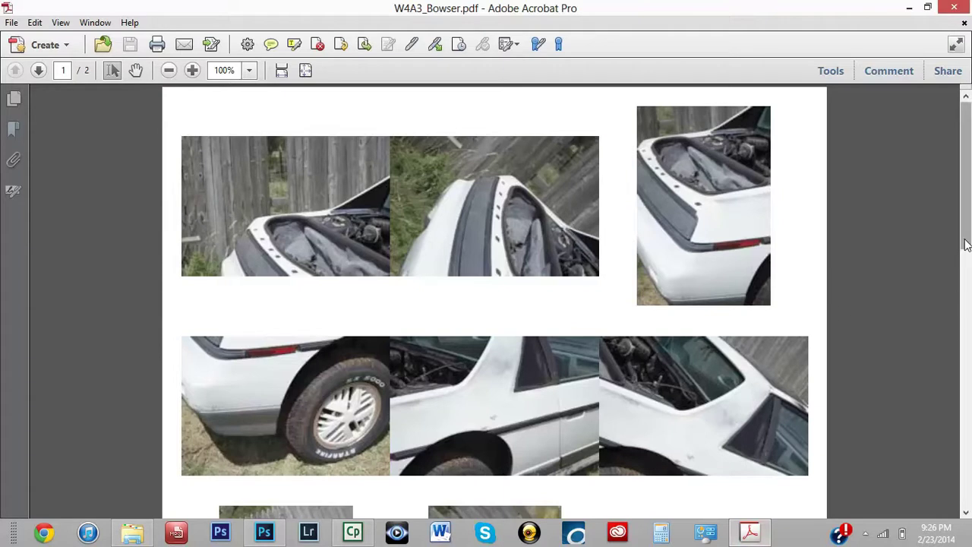
drag(966, 243, 967, 495)
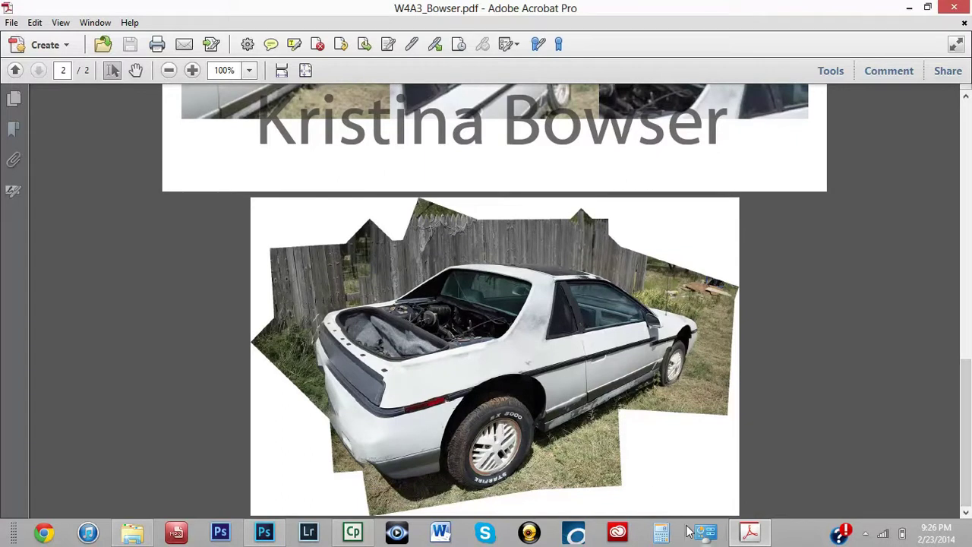
Step: Switch back to Photoshop and examine the blended barn in the Untitled_Panorama2 document
click(264, 533)
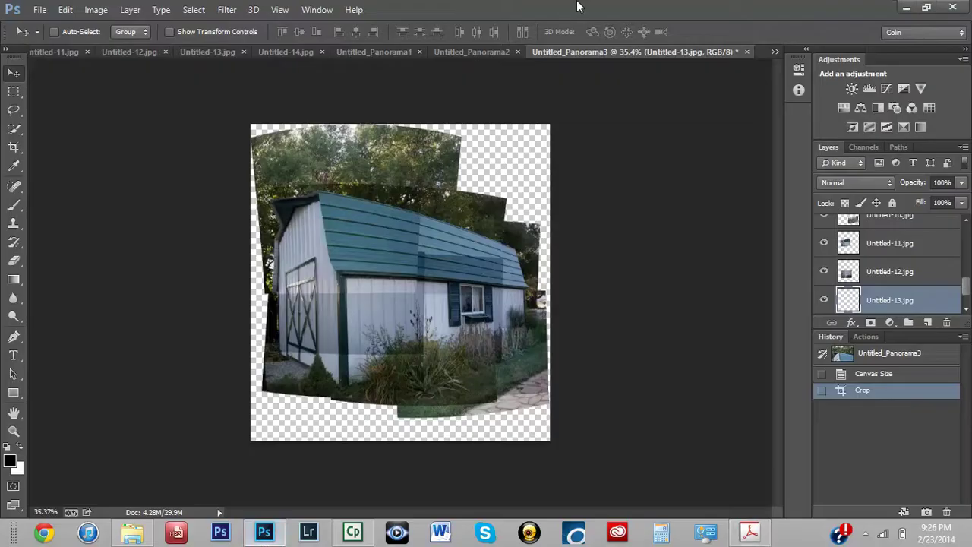
click(469, 52)
click(469, 52)
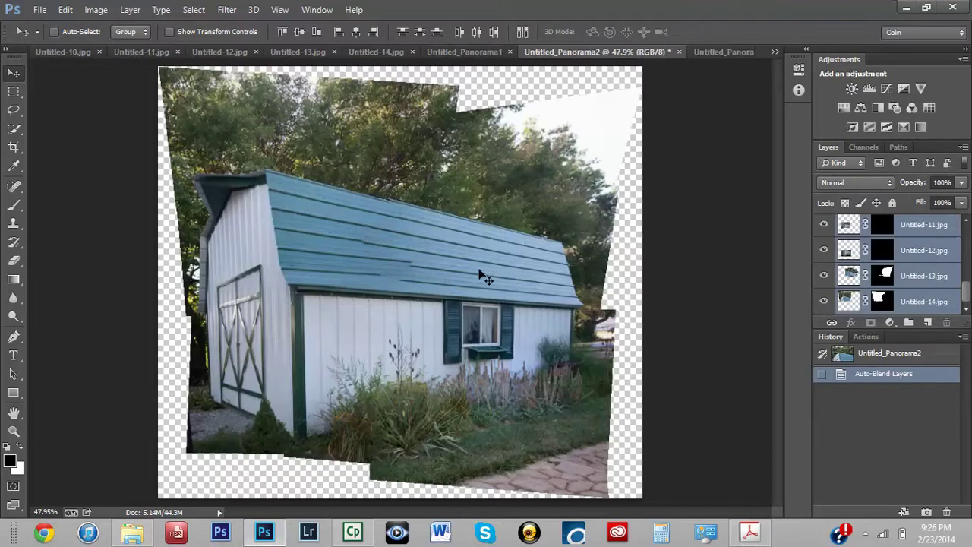
Step: Switch to the example PDF in Acrobat, compare its individual car photos with the page 2 panorama, and activate the Hand tool
click(750, 532)
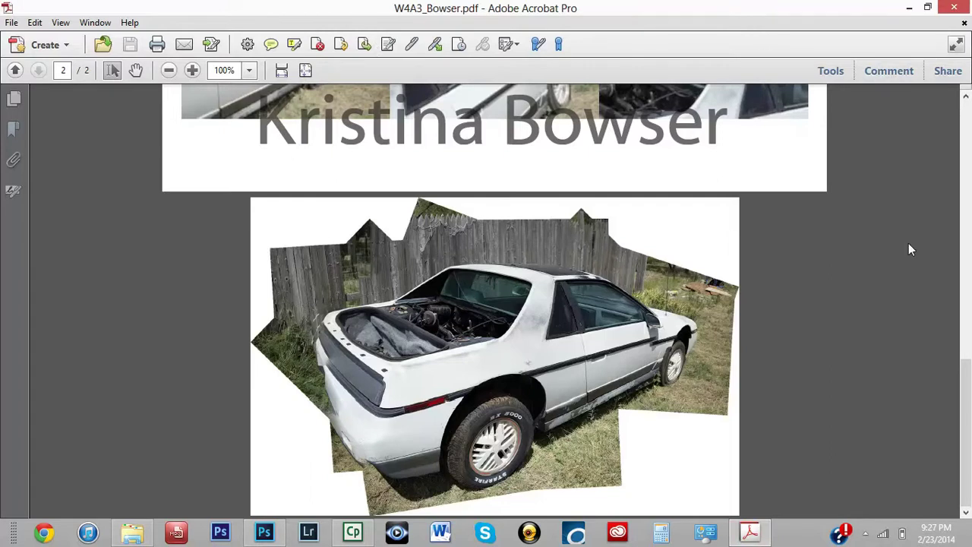
drag(967, 428, 969, 283)
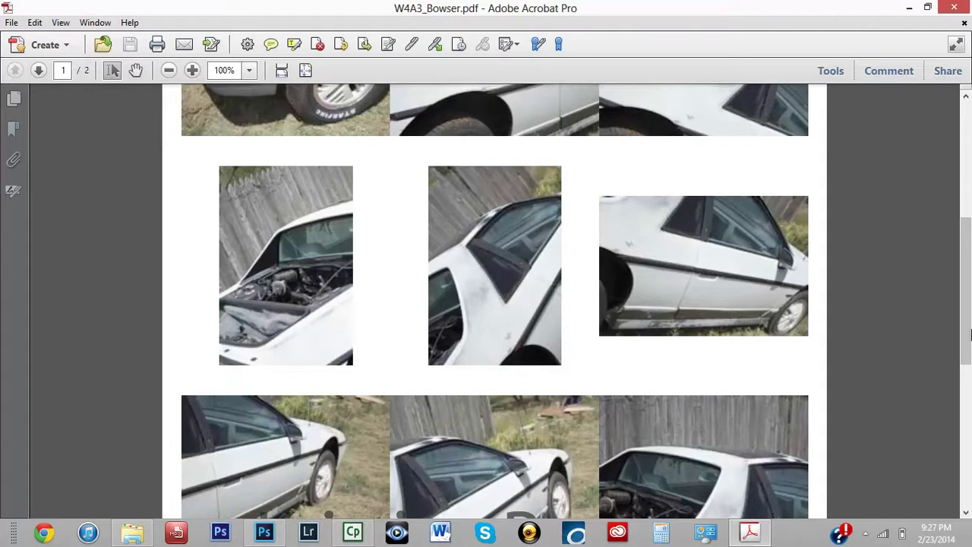
drag(969, 335, 969, 477)
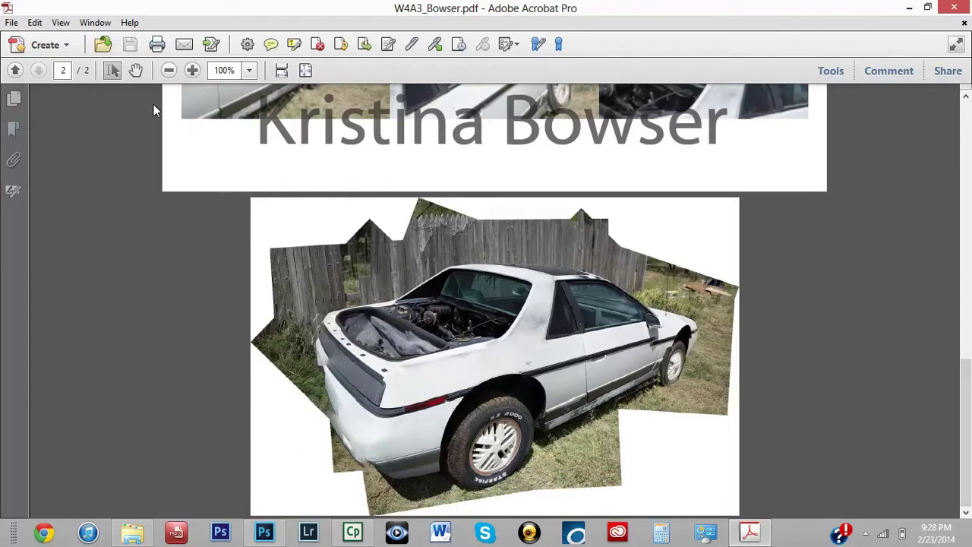
click(135, 71)
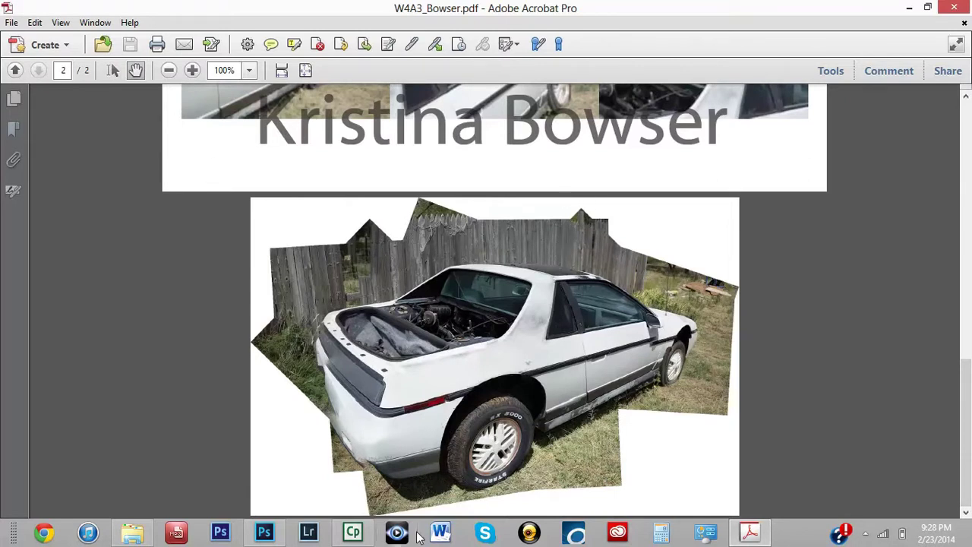
Step: Compare the Untitled_Panorama2 barn in Photoshop with the finished car panorama in the Acrobat PDF
click(265, 537)
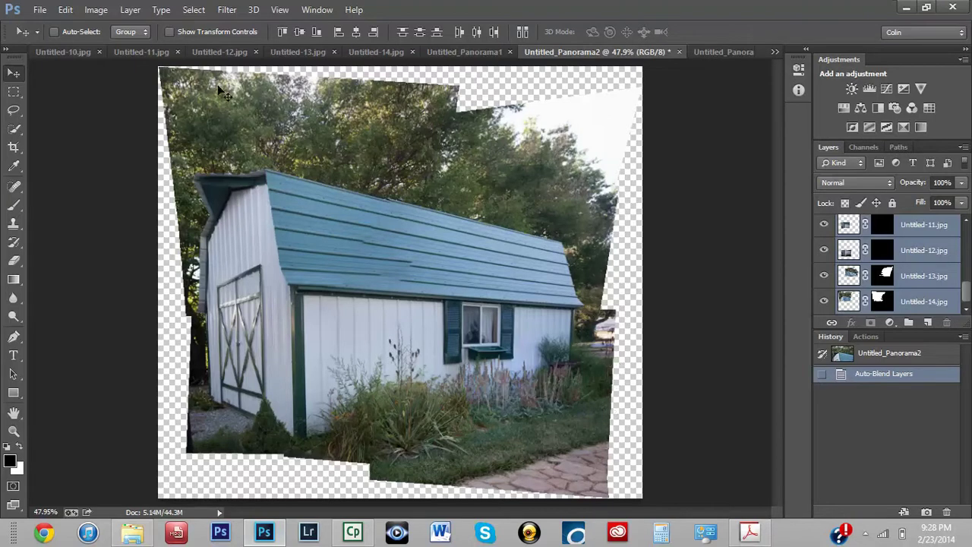
click(752, 534)
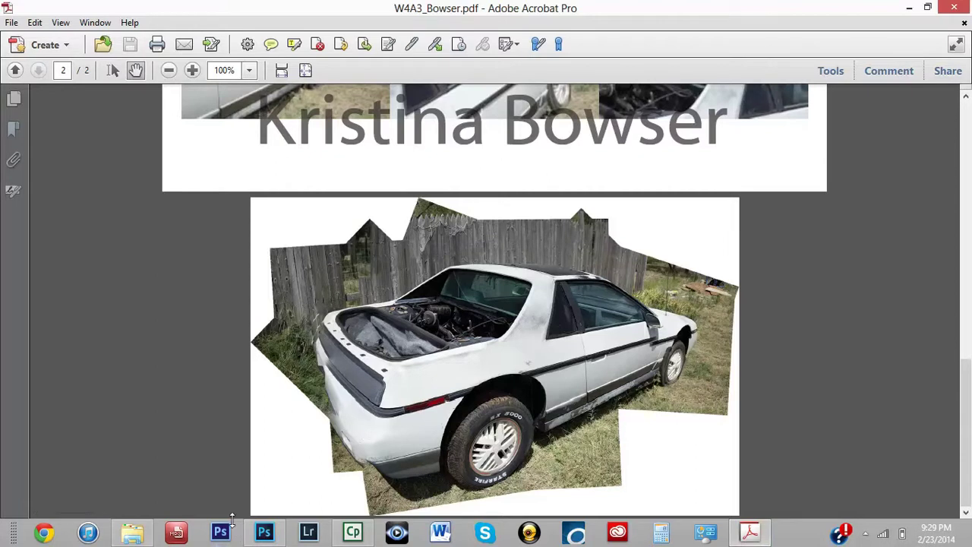
Step: Switch to Photoshop and compare the unmasked Untitled_Panorama1 barn with the blended Untitled_Panorama2 version
click(264, 532)
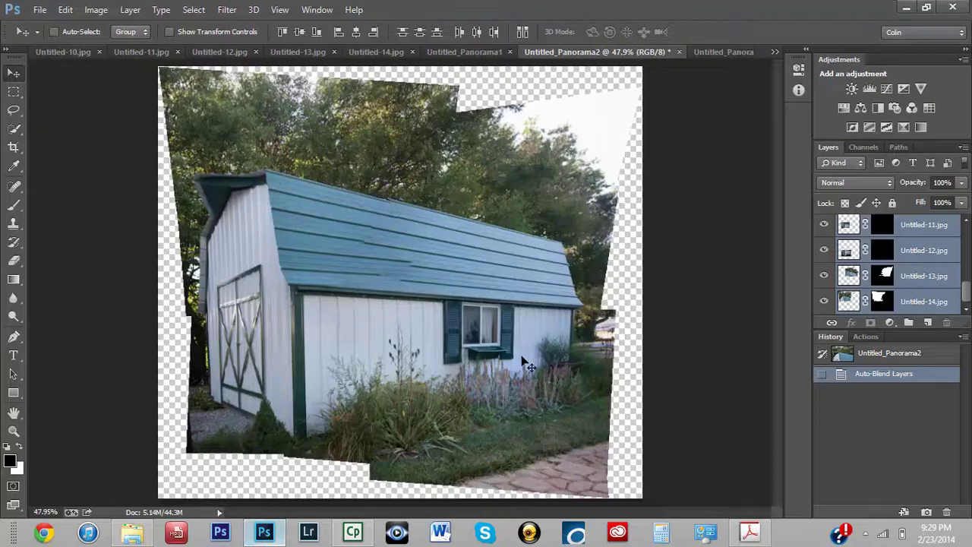
click(447, 51)
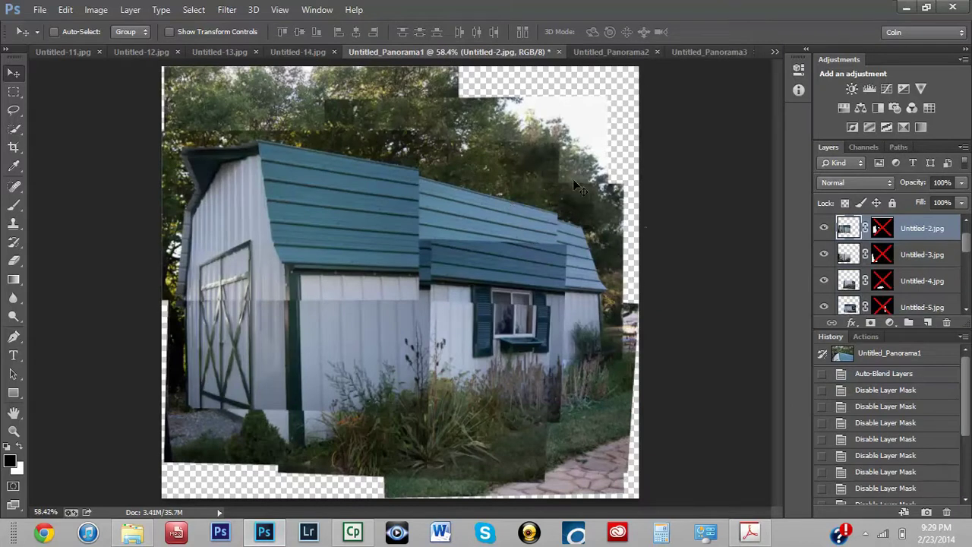
click(603, 52)
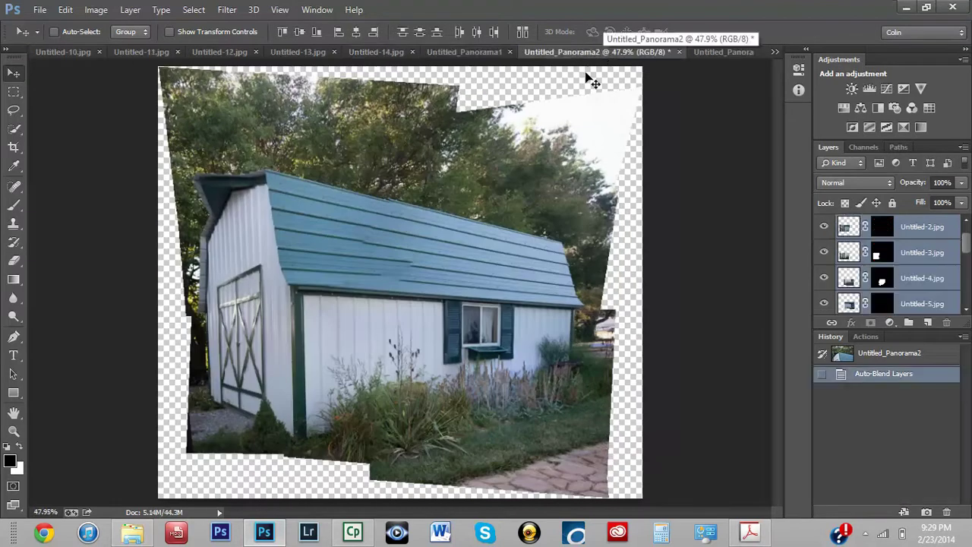